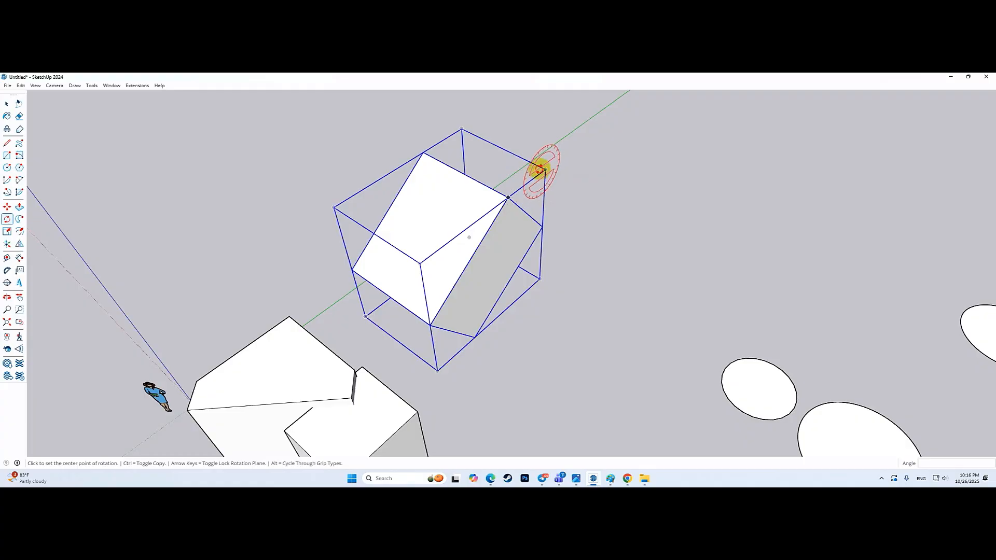
pyautogui.scroll(-3, 490, 162)
pyautogui.scroll(2, 496, 166)
pyautogui.press('space')
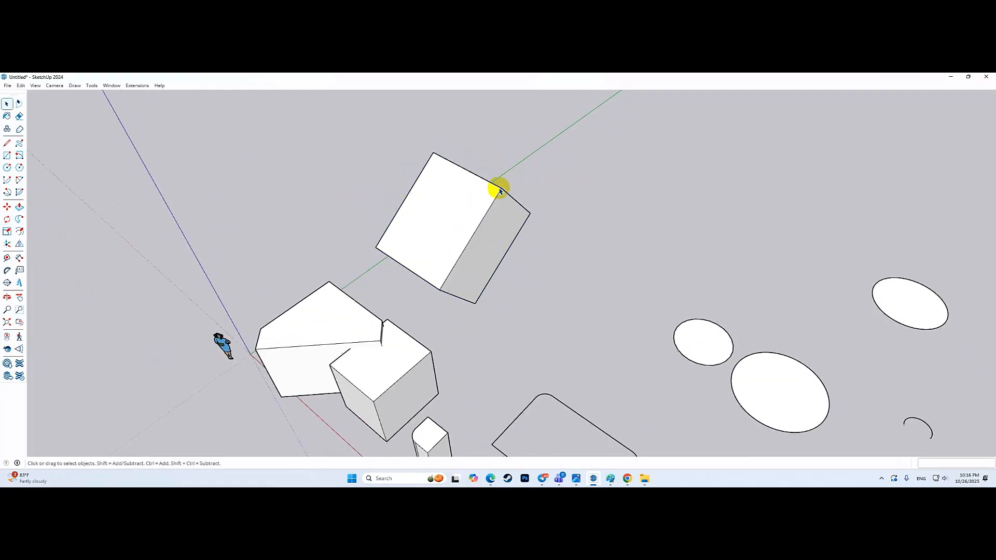
pyautogui.click(489, 189)
pyautogui.scroll(-2, 529, 200)
pyautogui.click(424, 320)
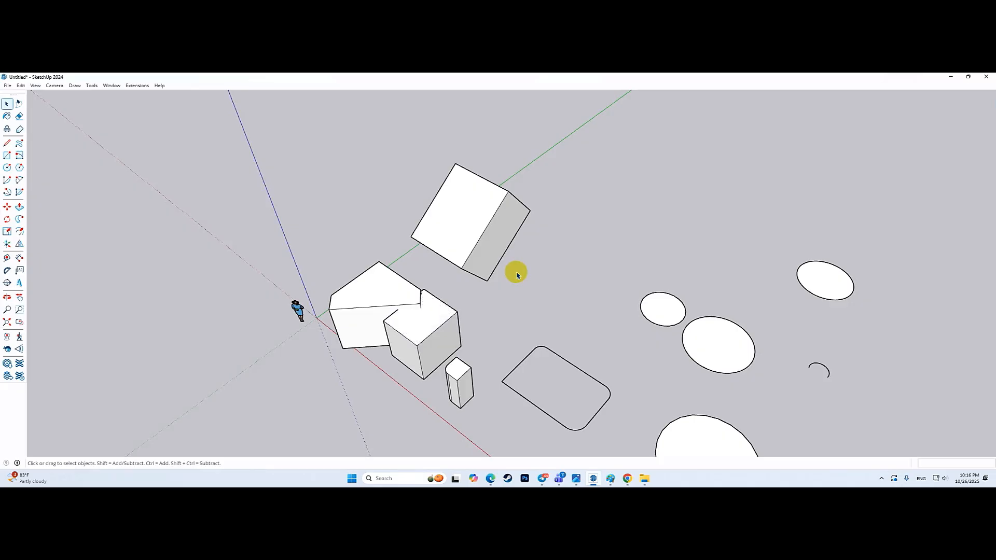
# - Rotate the top face of the ungrouped solid near the origin about a point on that face, twisting the solid
pyautogui.click(6, 219)
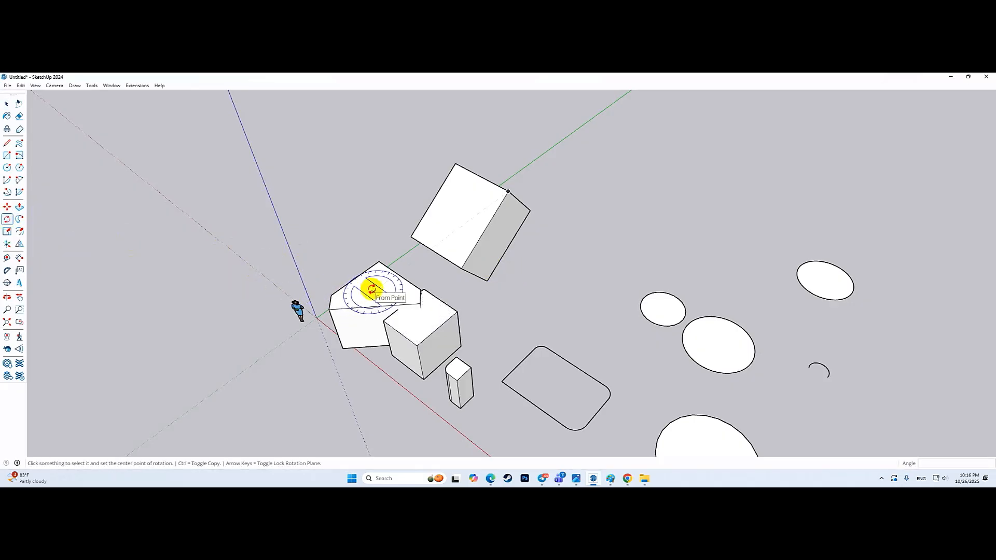
pyautogui.click(400, 294)
pyautogui.click(385, 275)
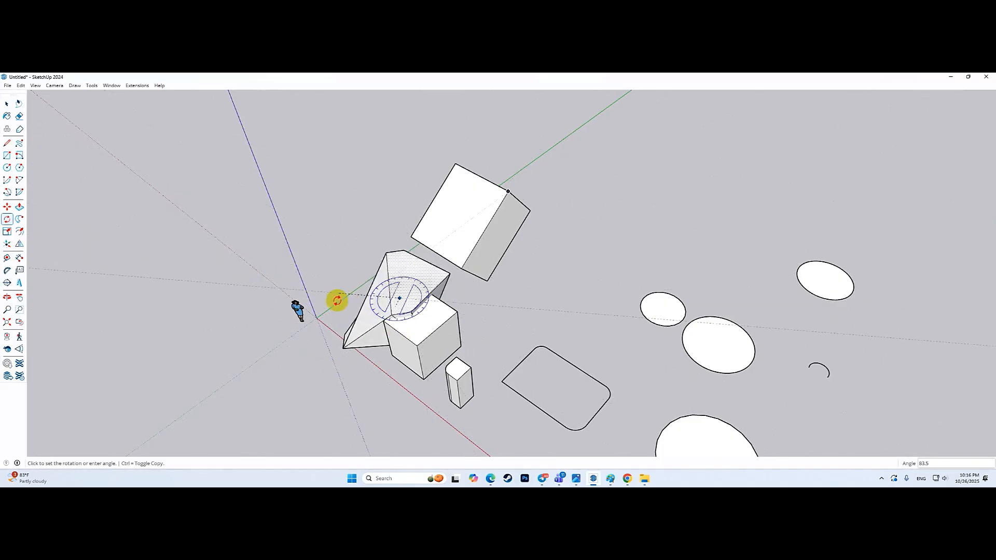
pyautogui.click(346, 311)
pyautogui.moveTo(382, 326); pyautogui.dragTo(402, 309, button='middle')
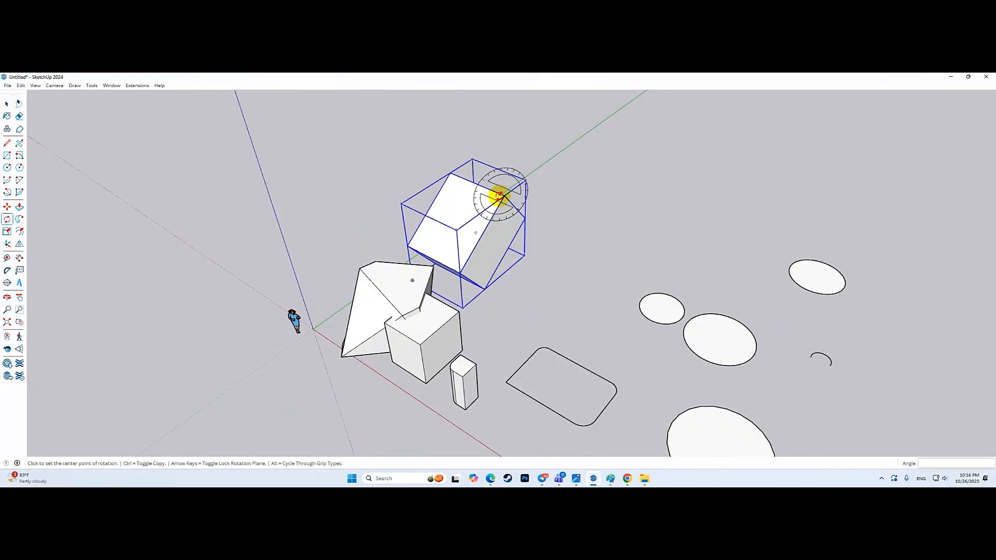
pyautogui.scroll(2, 500, 196)
pyautogui.scroll(1, 497, 204)
pyautogui.moveTo(494, 211); pyautogui.dragTo(414, 267, button='middle')
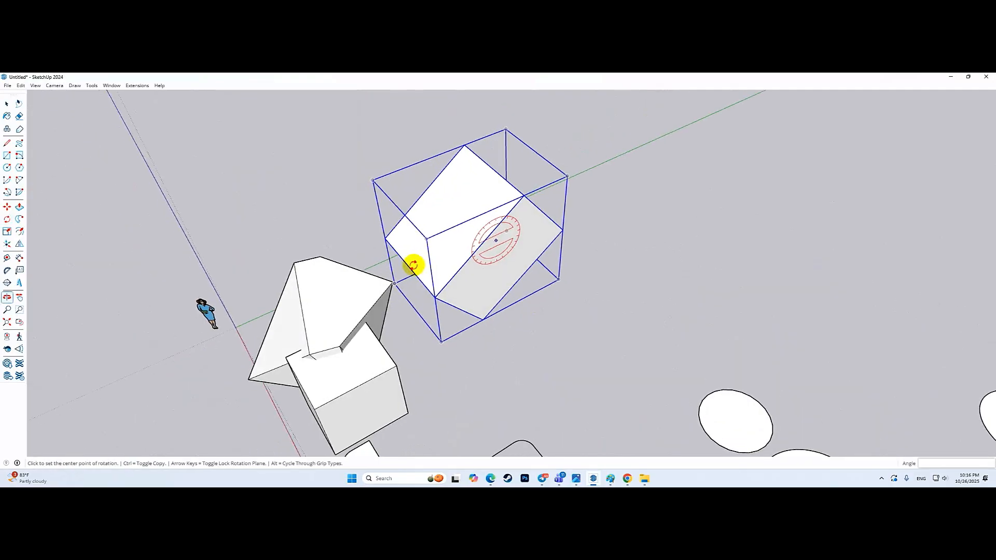
pyautogui.scroll(-4, 414, 263)
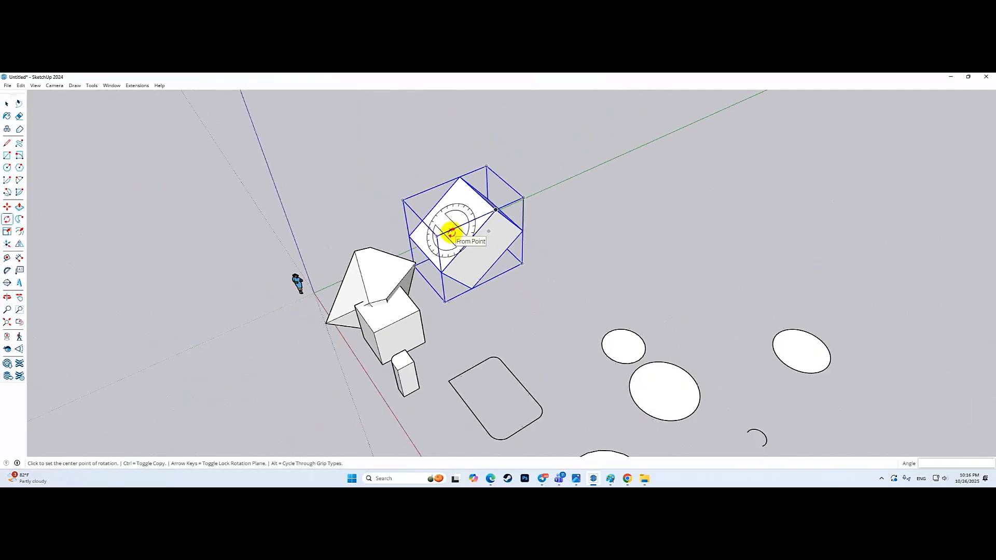
# - Delete the twisted solid near the origin together with the box that intersects it
pyautogui.press('space')
pyautogui.moveTo(314, 230); pyautogui.dragTo(444, 375)
pyautogui.moveTo(440, 369); pyautogui.dragTo(563, 346, button='middle')
pyautogui.scroll(-3, 563, 346)
pyautogui.scroll(1, 382, 348)
pyautogui.moveTo(374, 310); pyautogui.dragTo(494, 429)
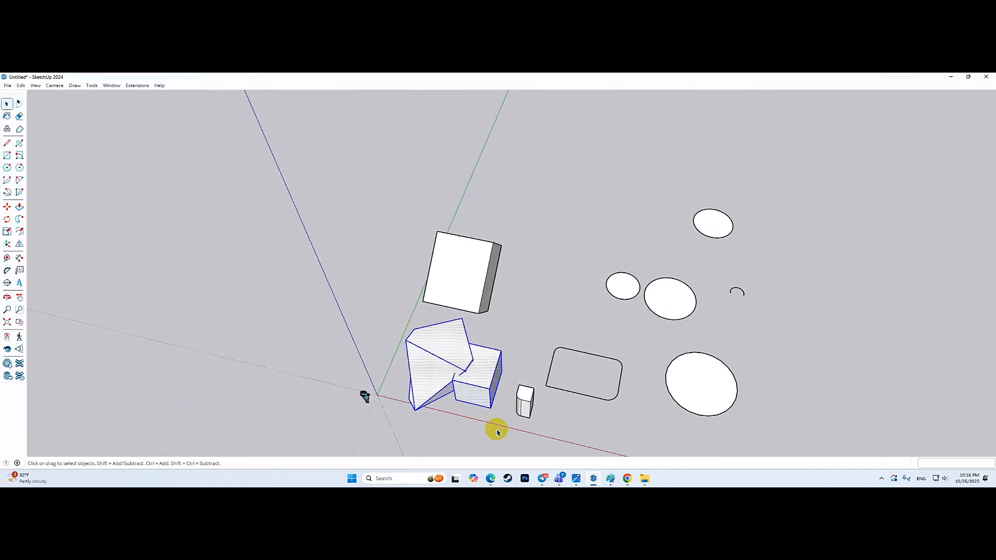
pyautogui.press('Delete')
# - Make a group from all the geometry of the small block with the rounded corner
pyautogui.scroll(2, 524, 402)
pyautogui.scroll(2, 532, 406)
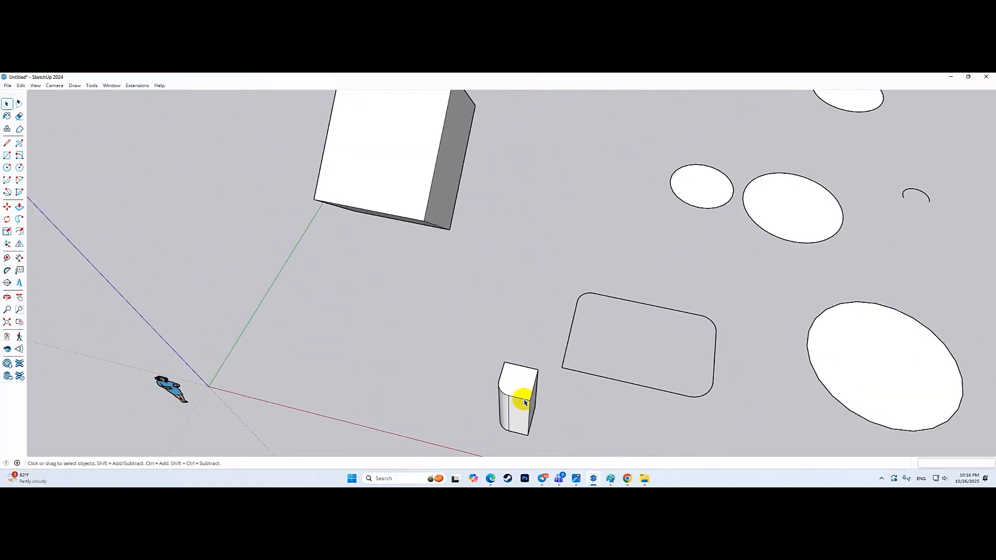
pyautogui.tripleClick(515, 379)
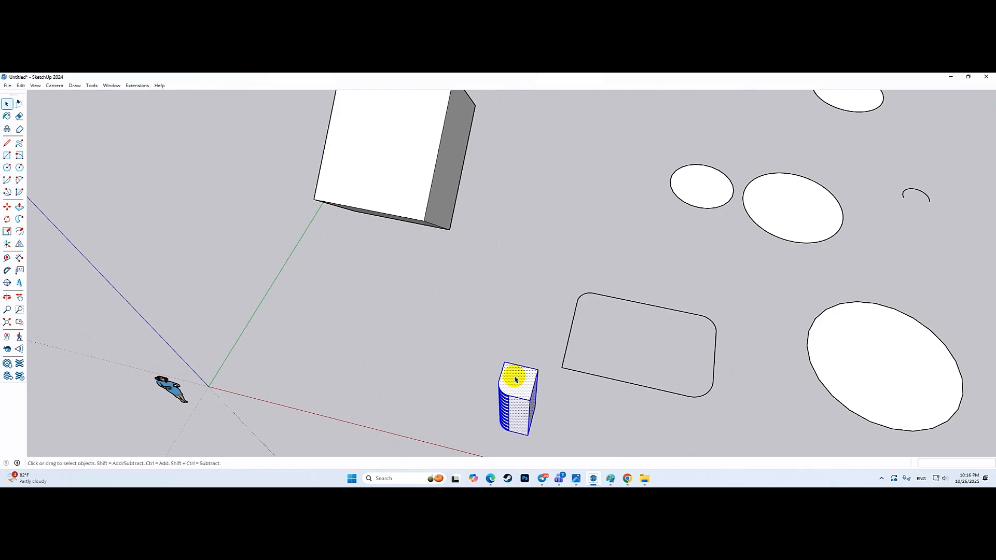
pyautogui.rightClick(515, 378)
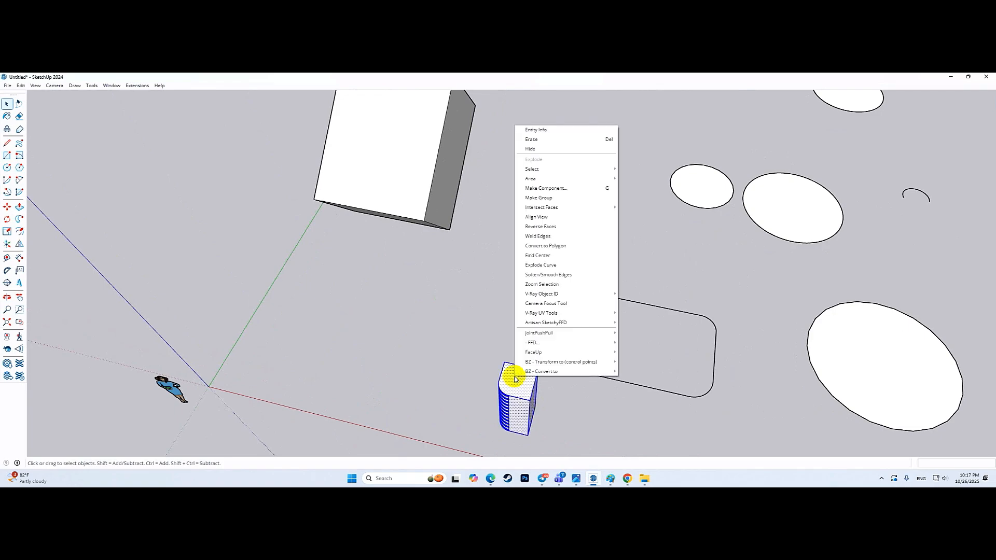
pyautogui.click(549, 201)
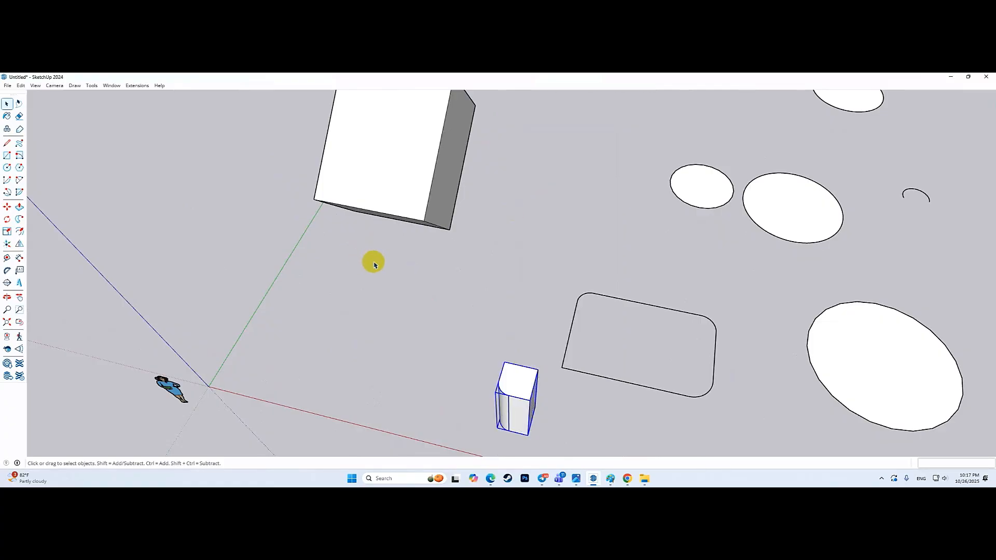
# - Try to rotate the large tilted box group about the midpoint of its upper back edge
pyautogui.scroll(-3, 467, 344)
pyautogui.click(435, 231)
pyautogui.moveTo(449, 278); pyautogui.dragTo(309, 264, button='middle')
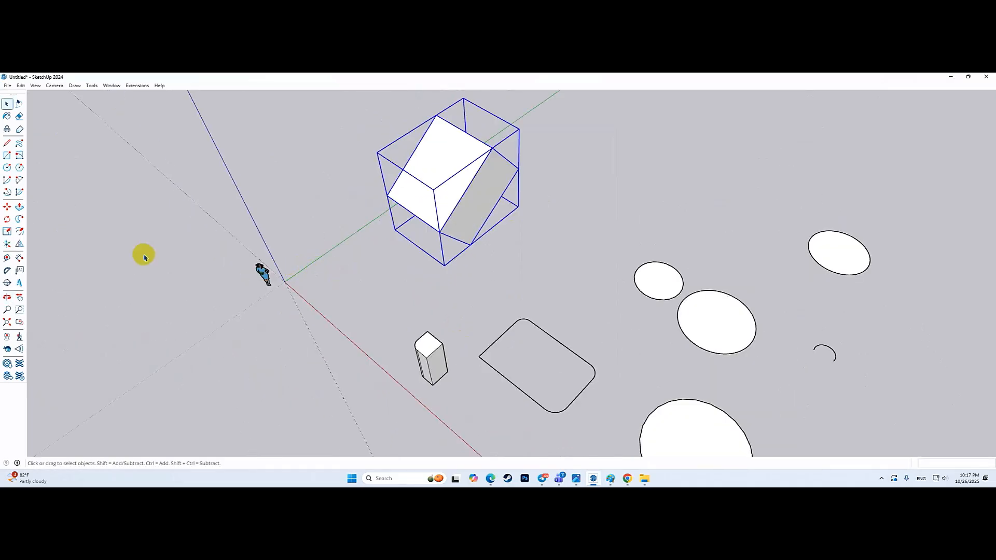
pyautogui.click(7, 219)
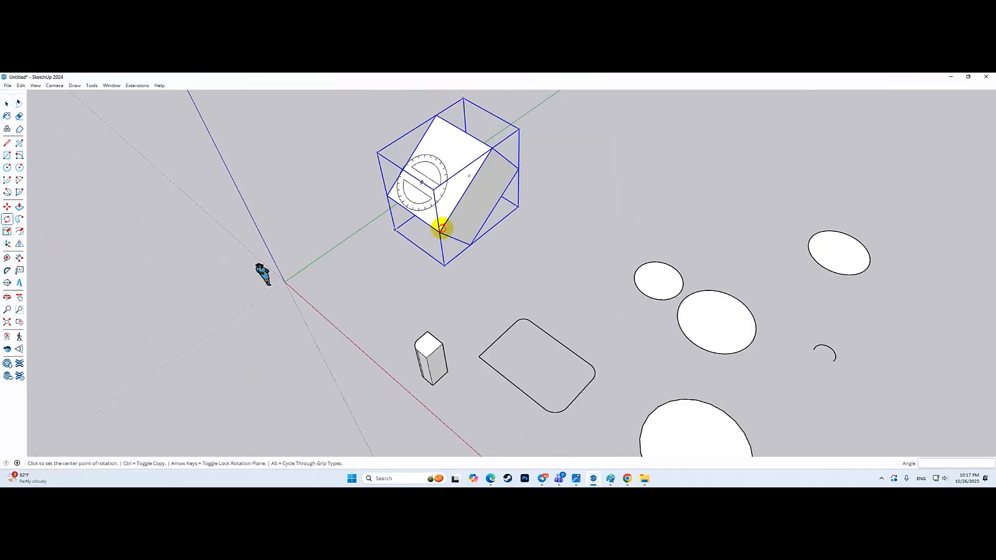
pyautogui.scroll(-1, 441, 228)
pyautogui.scroll(4, 460, 173)
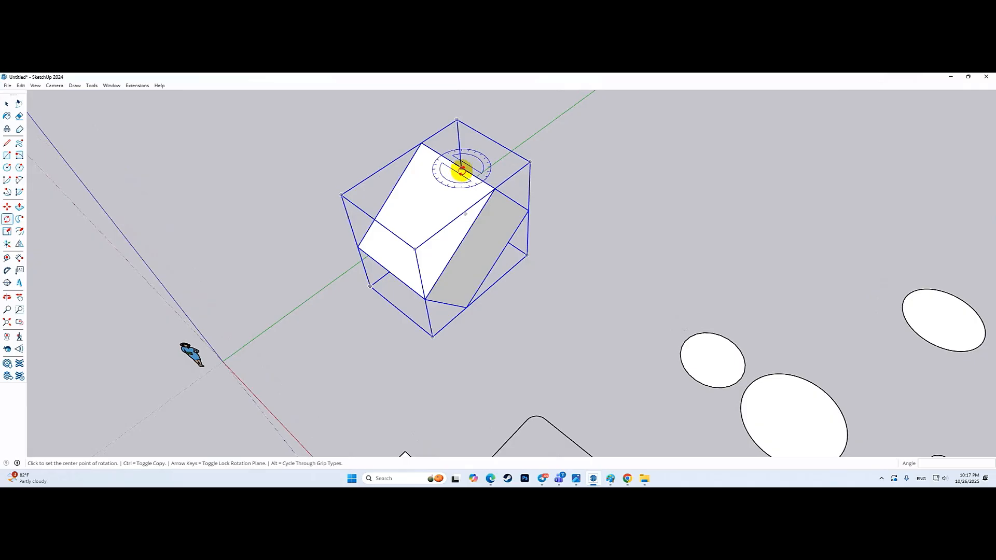
pyautogui.click(460, 169)
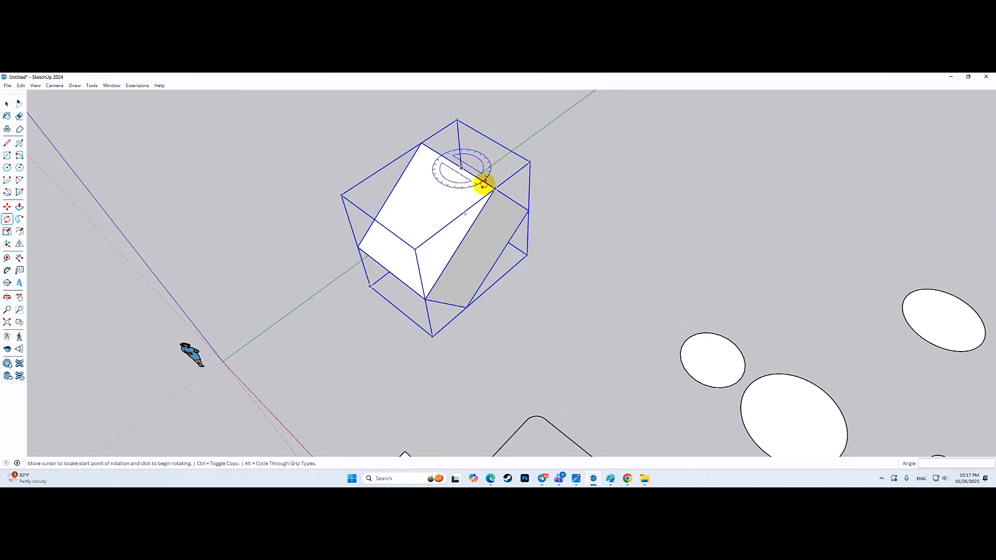
pyautogui.click(462, 168)
pyautogui.click(492, 189)
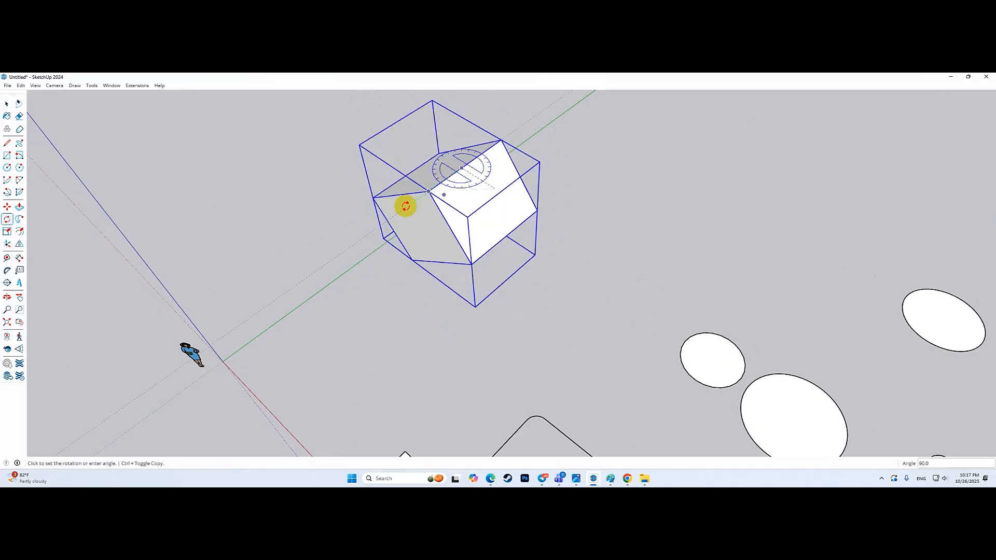
pyautogui.click(486, 224)
pyautogui.press('space')
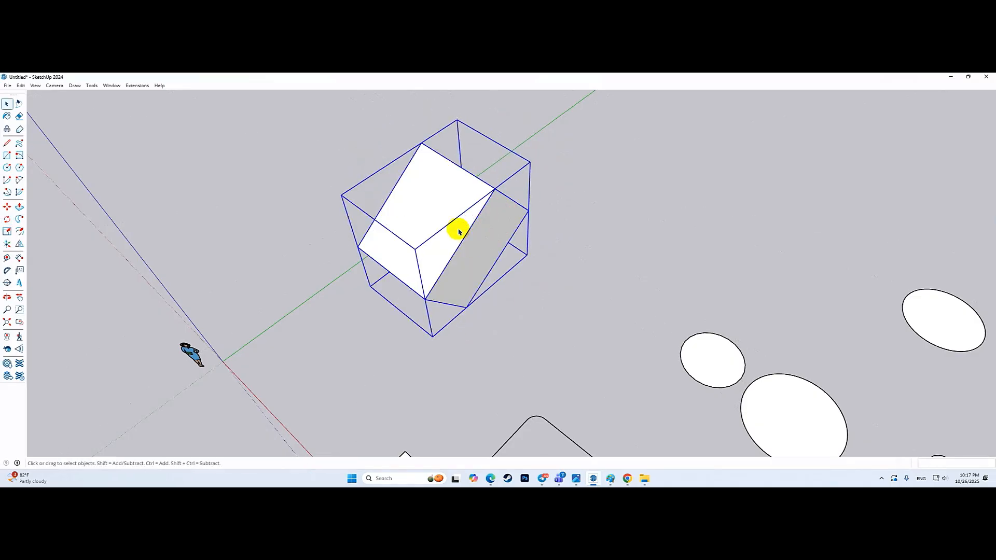
# - Try to rotate the tilted box group about a point on the ground outside the box
pyautogui.click(6, 218)
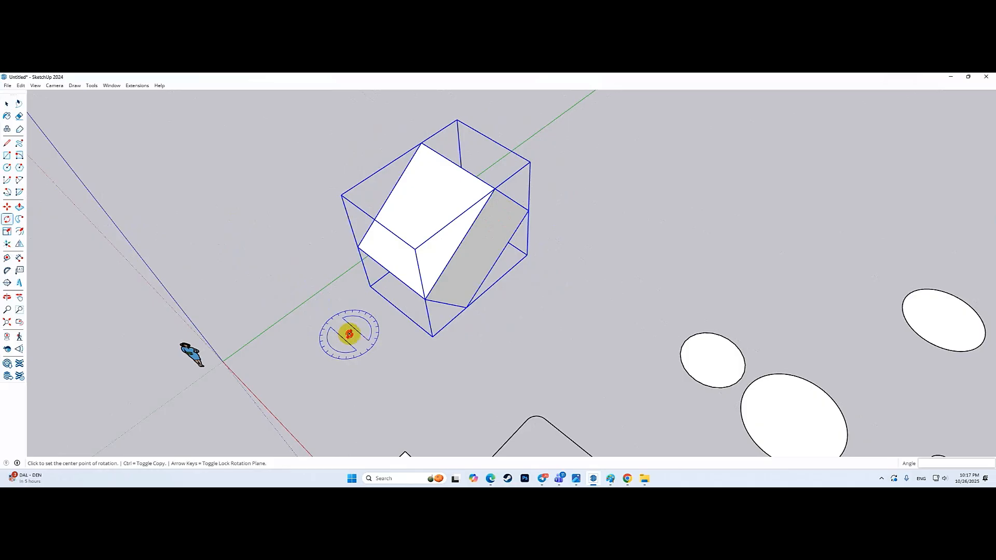
pyautogui.click(349, 334)
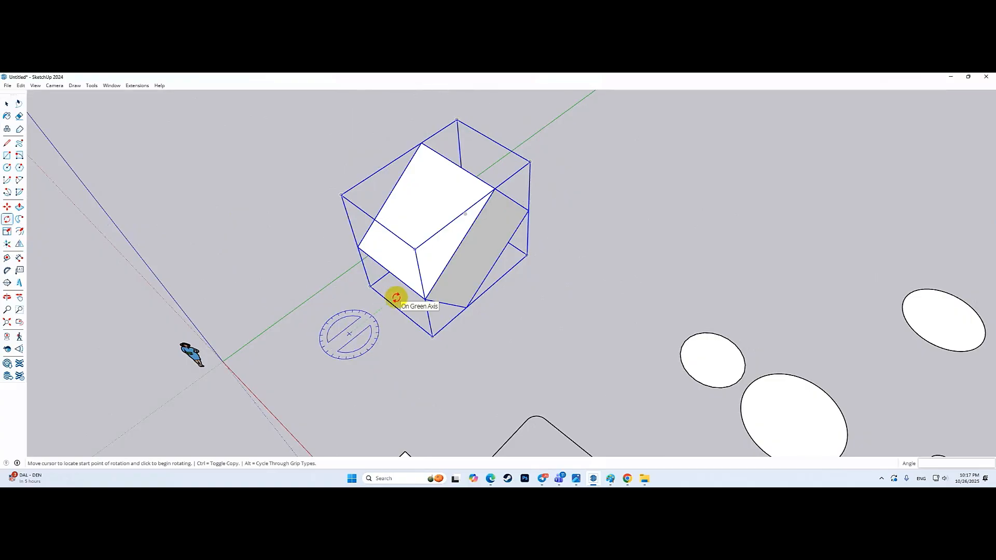
pyautogui.click(411, 385)
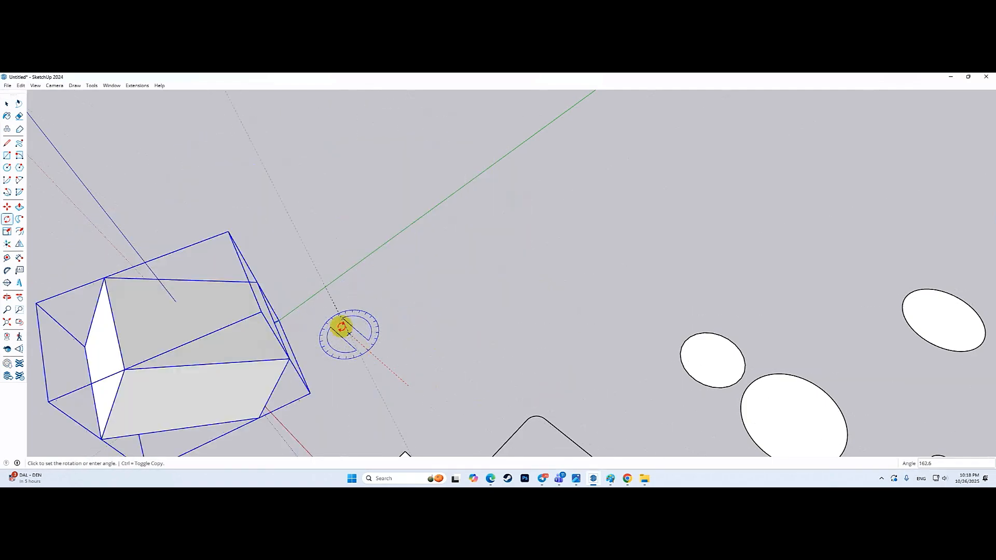
pyautogui.click(444, 212)
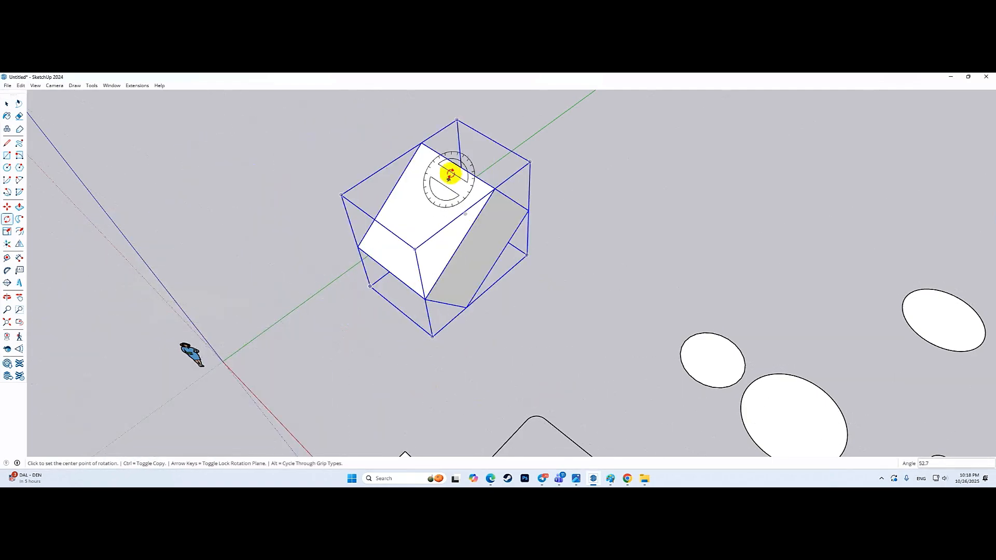
pyautogui.click(455, 169)
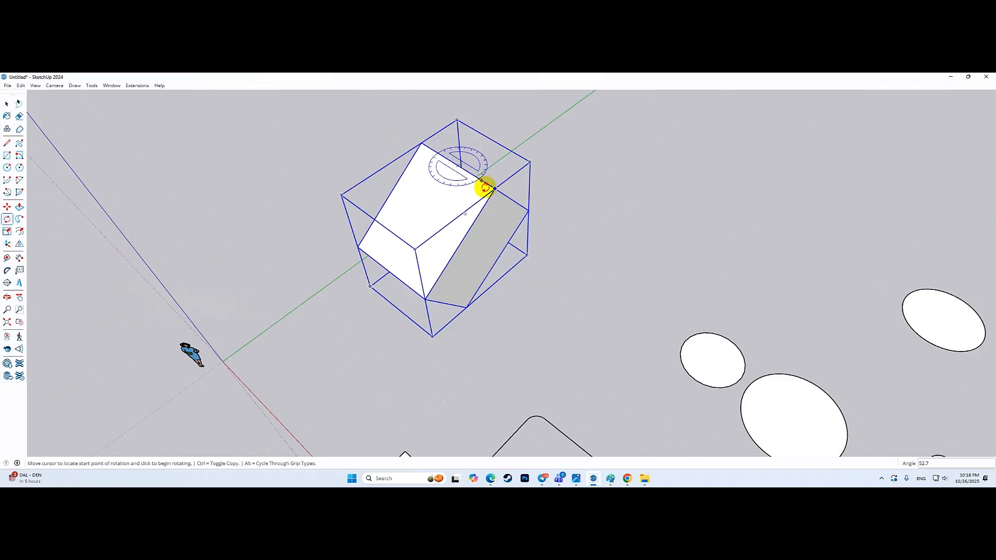
pyautogui.click(495, 188)
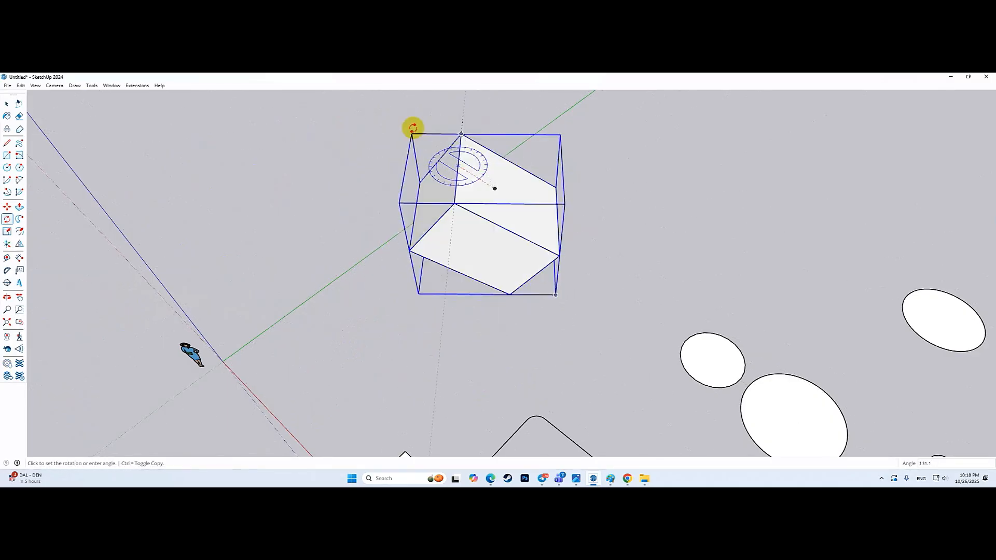
pyautogui.press('space')
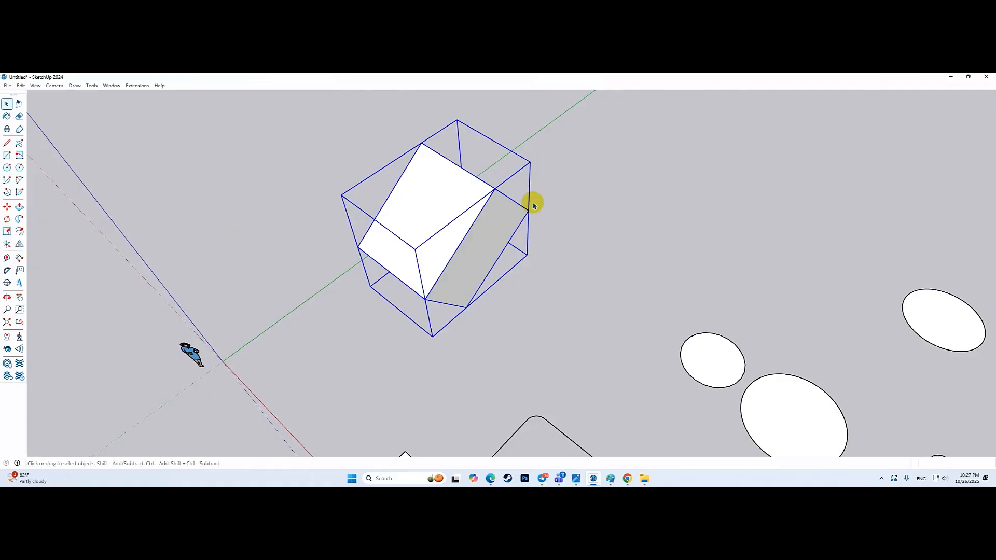
# - Stretch the tilted box group outward along the red axis with the Scale tool
pyautogui.press('s')
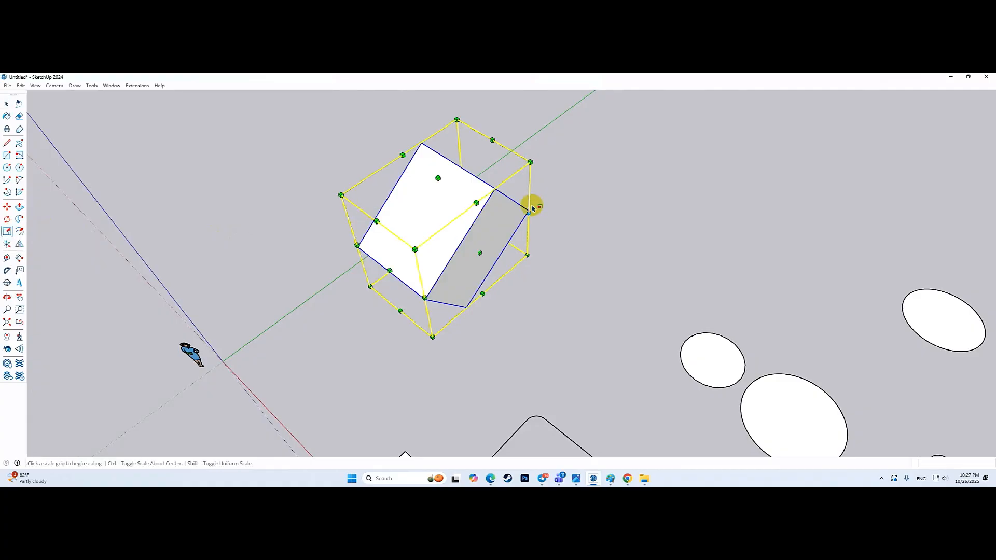
pyautogui.moveTo(472, 211); pyautogui.dragTo(550, 223, button='middle')
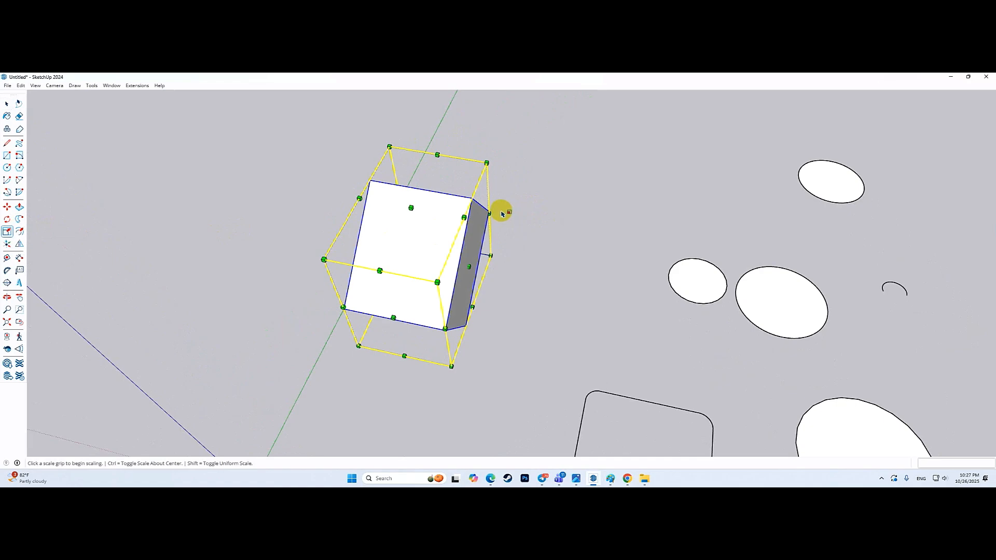
pyautogui.moveTo(478, 213); pyautogui.dragTo(391, 209, button='middle')
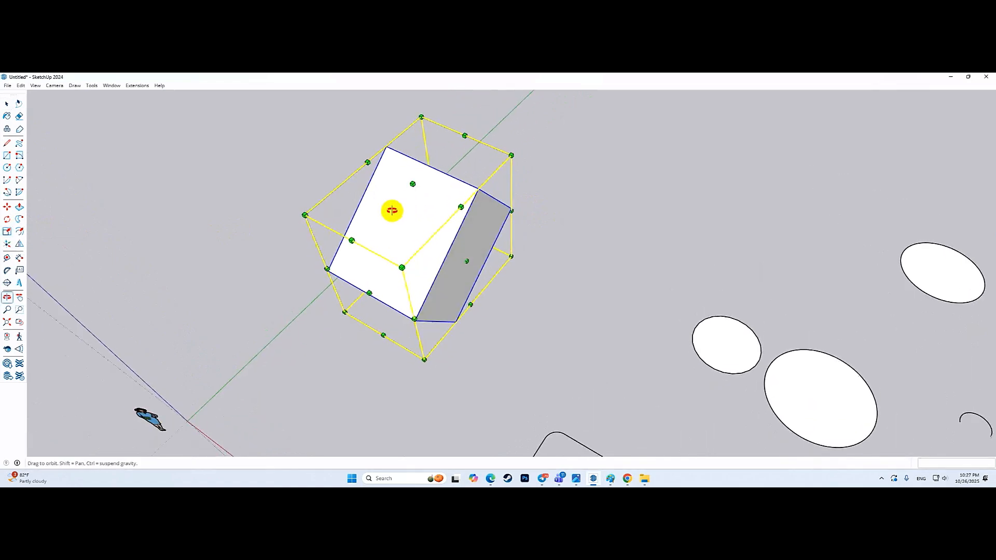
pyautogui.scroll(3, 410, 171)
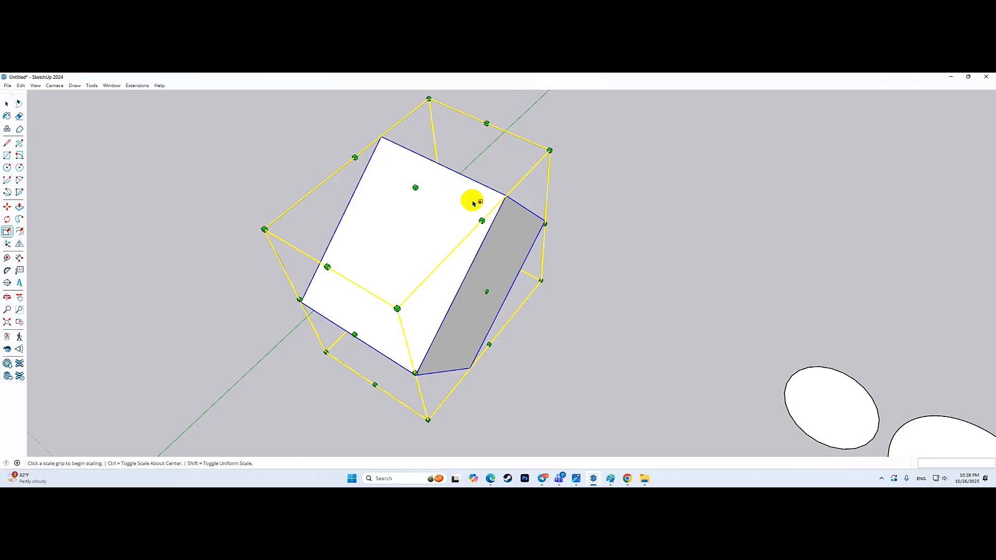
pyautogui.click(486, 291)
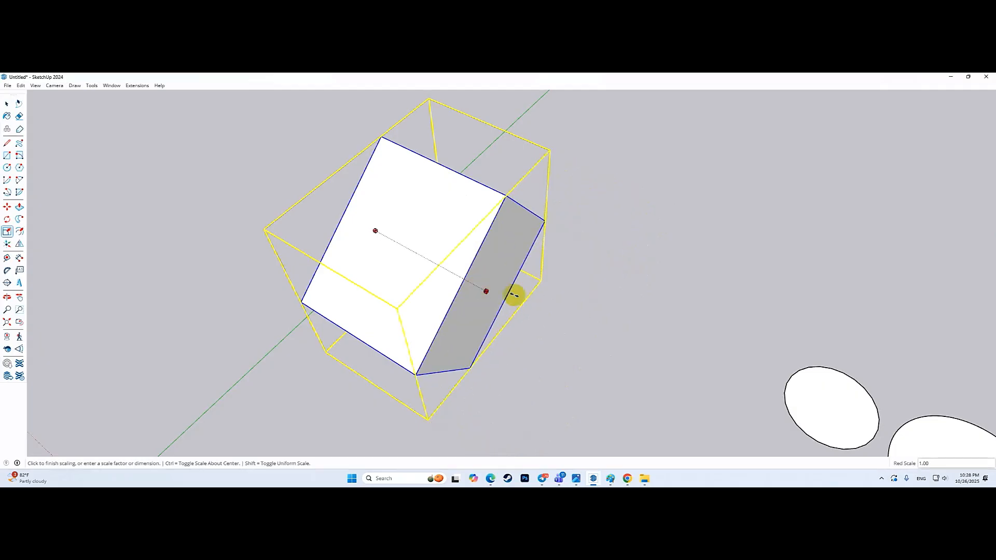
pyautogui.click(534, 307)
# - Scale the tilted box group by about 1.15 along the blue axis and about 1.12 along the green axis
pyautogui.click(435, 198)
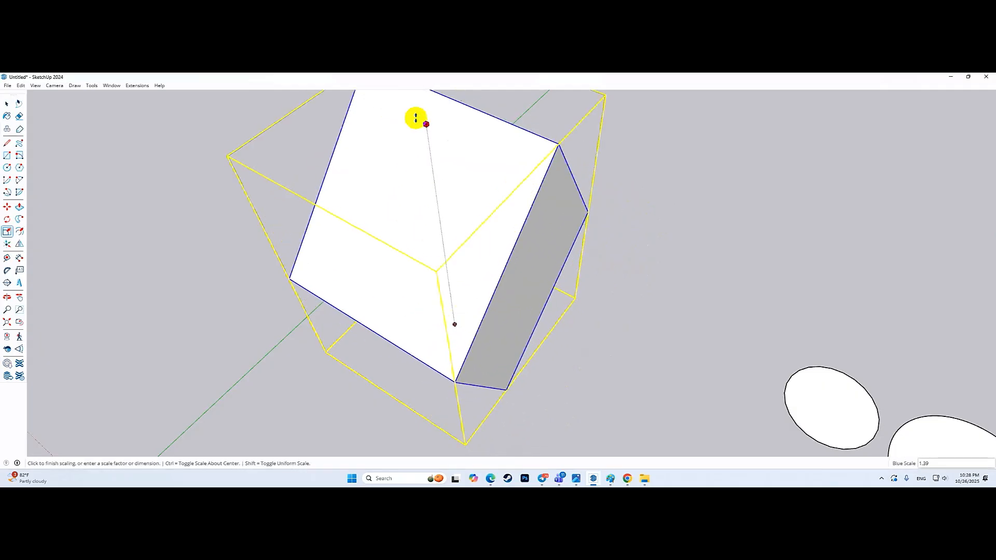
pyautogui.click(423, 170)
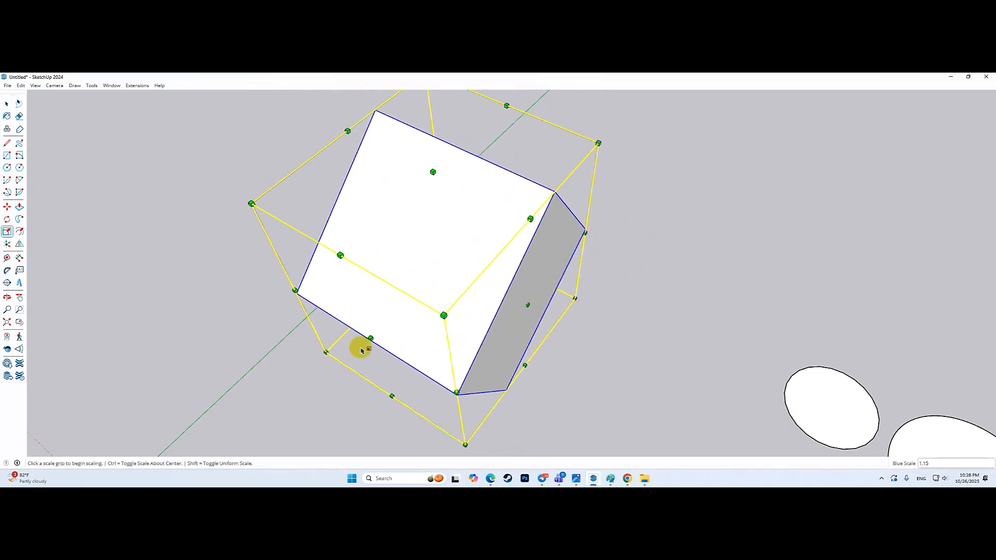
pyautogui.moveTo(366, 344); pyautogui.dragTo(302, 299, button='middle')
pyautogui.scroll(-3, 393, 297)
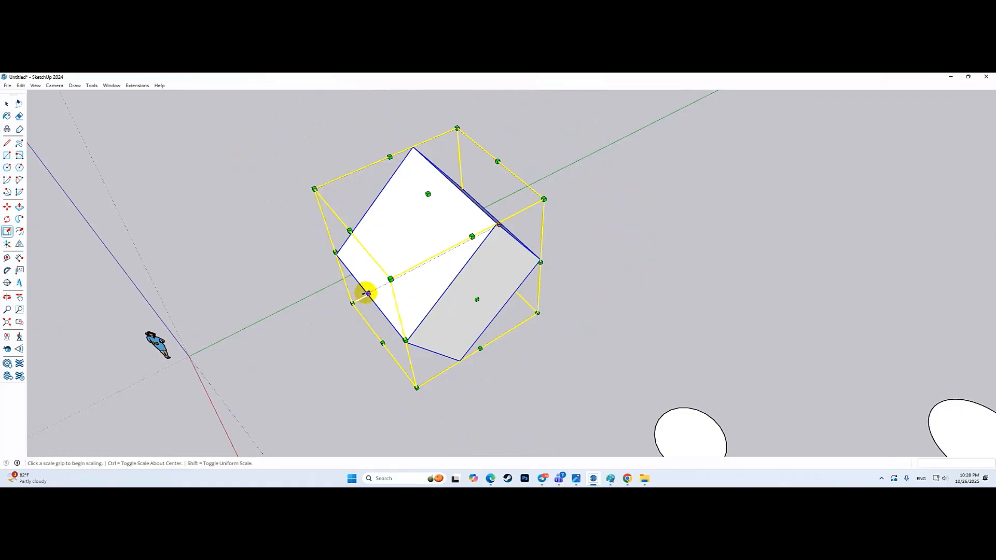
pyautogui.click(367, 293)
pyautogui.click(342, 291)
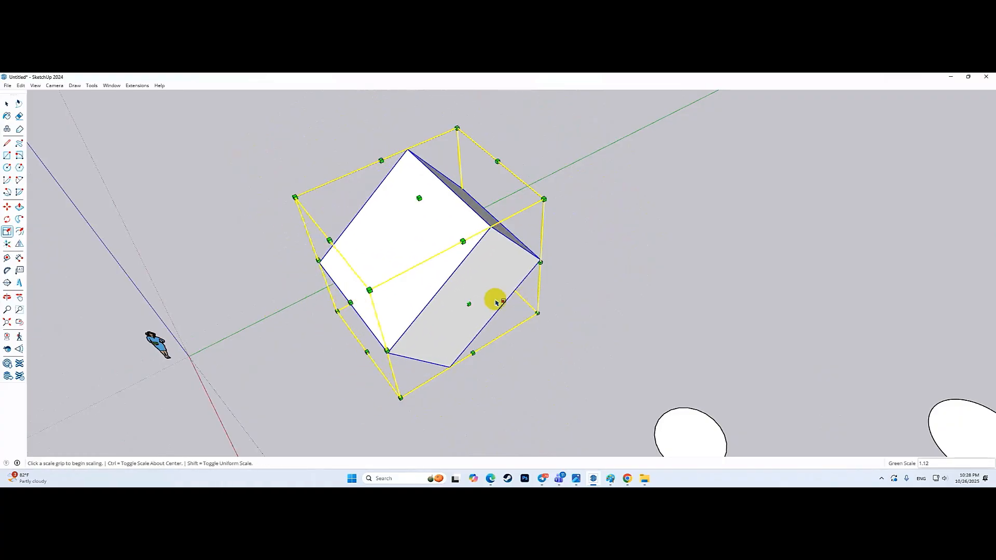
# - Stretch the tilted box group along the red axis and scale it down uniformly by about 0.39 from its upper corner
pyautogui.click(469, 304)
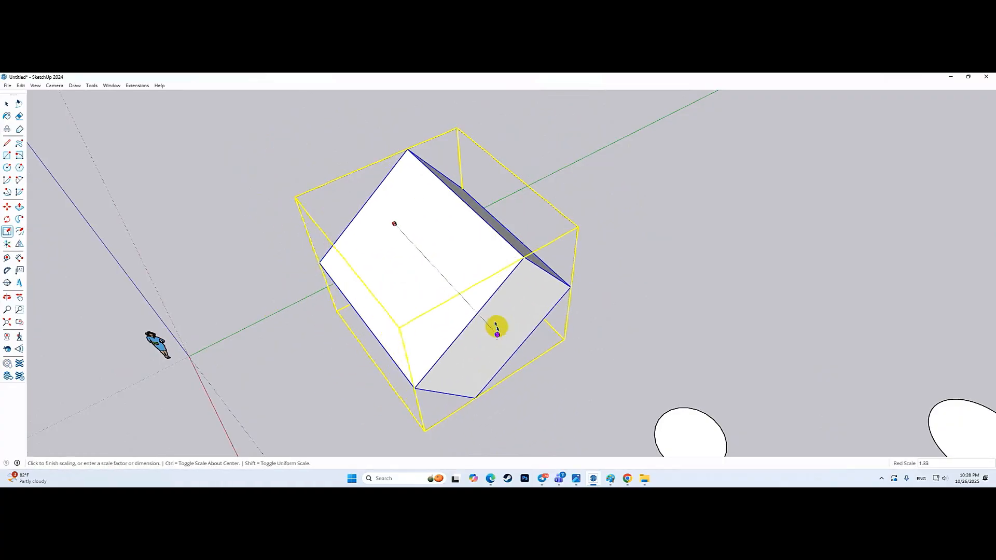
pyautogui.click(480, 316)
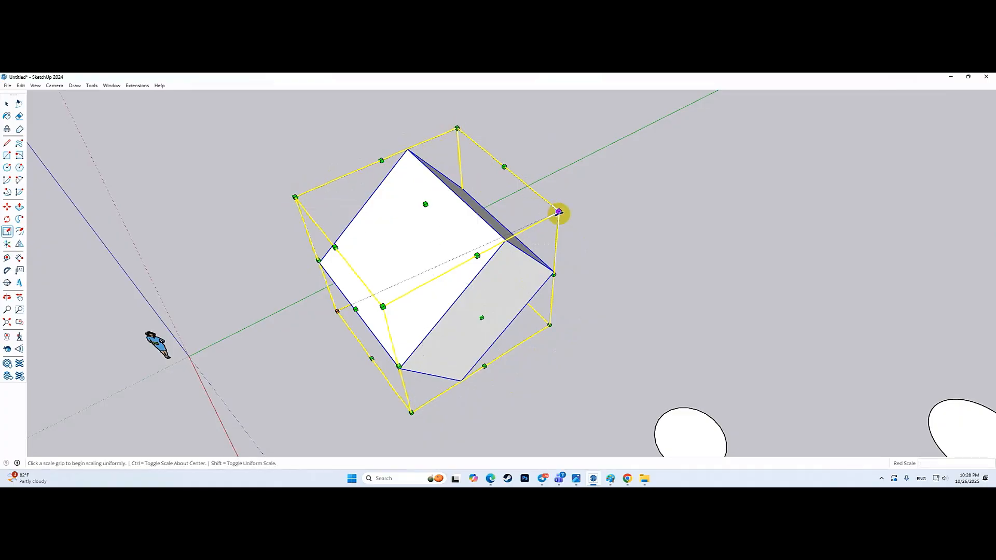
pyautogui.click(558, 212)
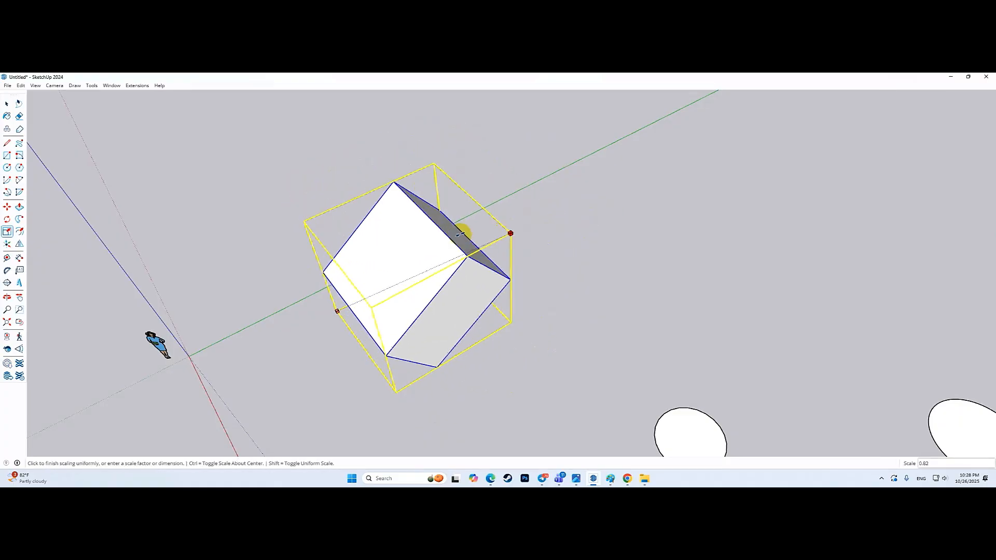
pyautogui.click(419, 234)
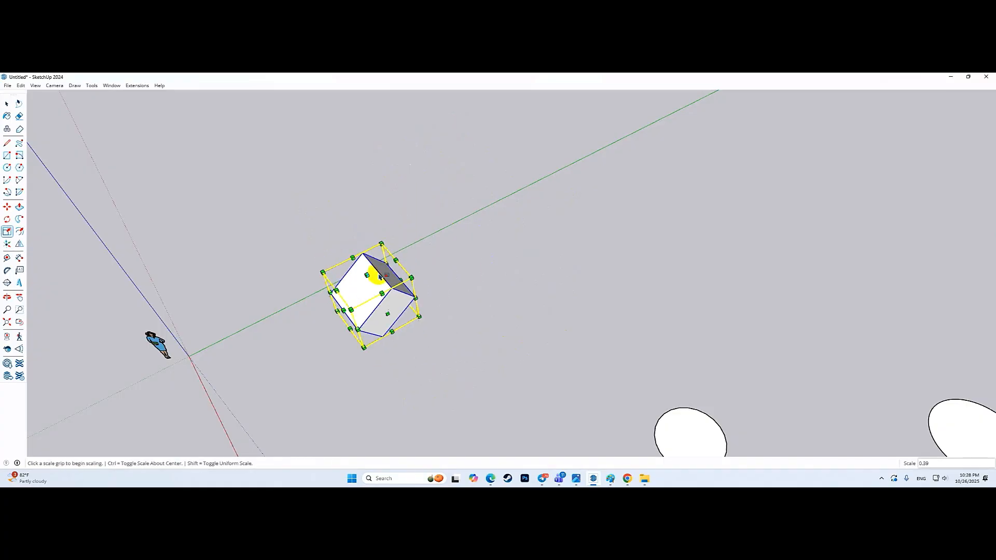
# - Scale the tilted box group along the blue axis and enlarge it along the red and green axes together
pyautogui.click(371, 268)
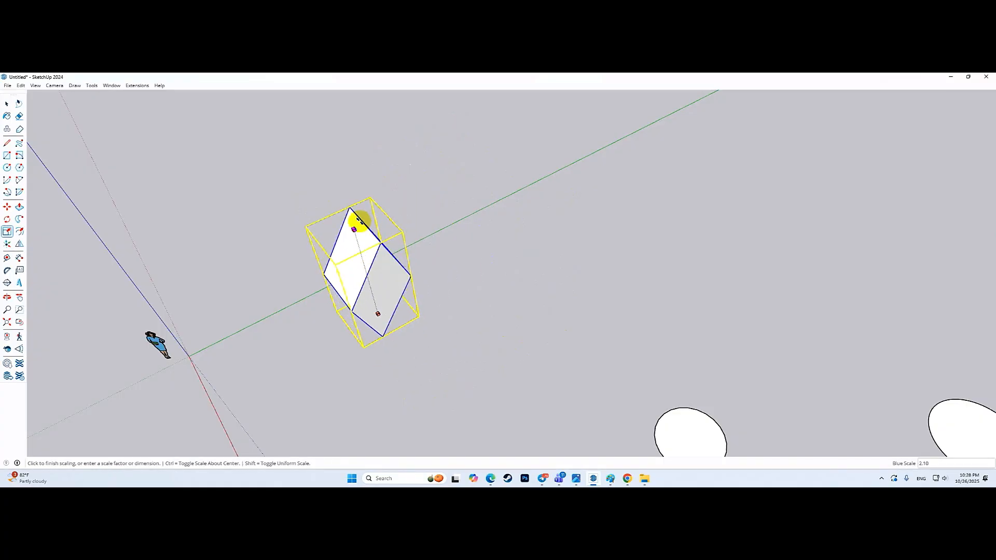
pyautogui.click(361, 265)
pyautogui.scroll(1, 365, 298)
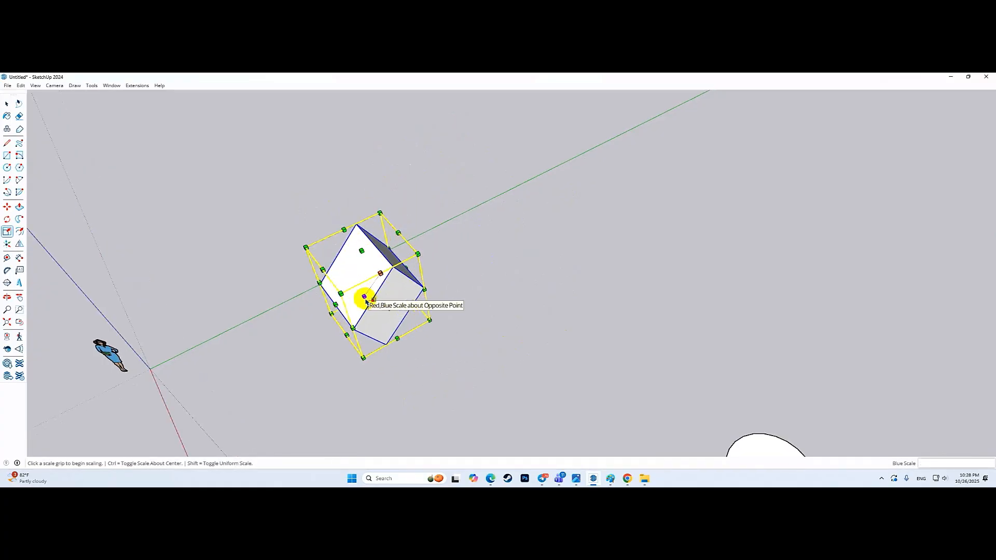
pyautogui.click(425, 290)
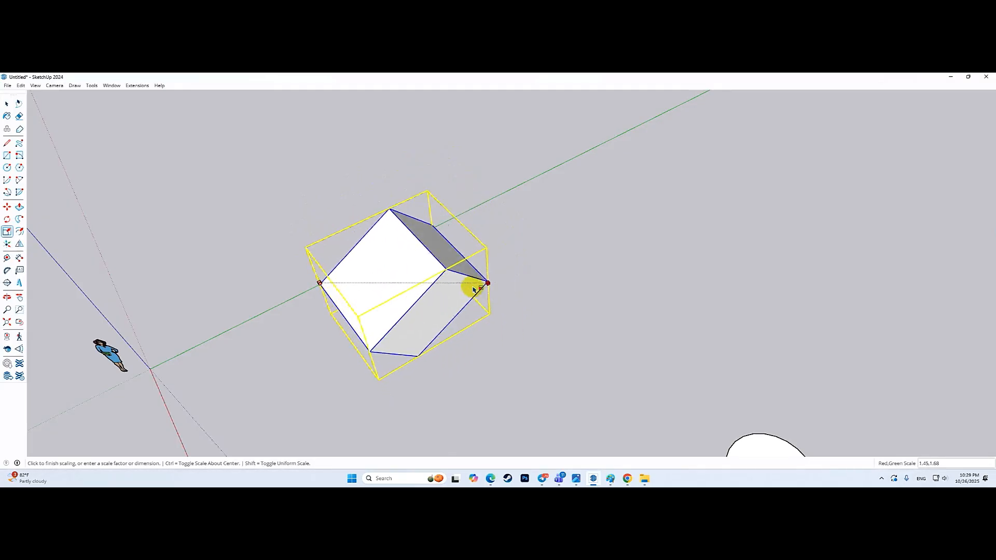
pyautogui.click(467, 292)
pyautogui.press('space')
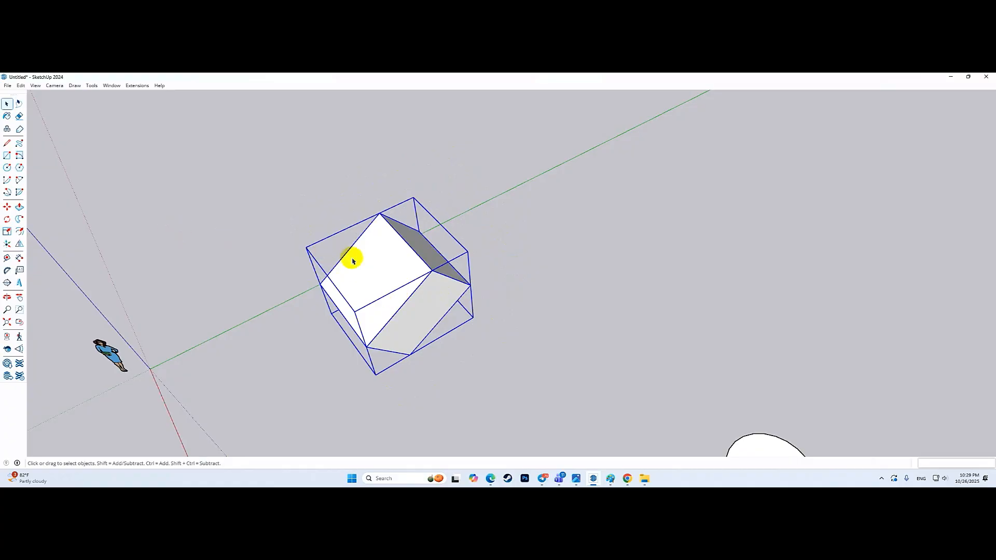
pyautogui.moveTo(353, 257); pyautogui.dragTo(389, 240, button='middle')
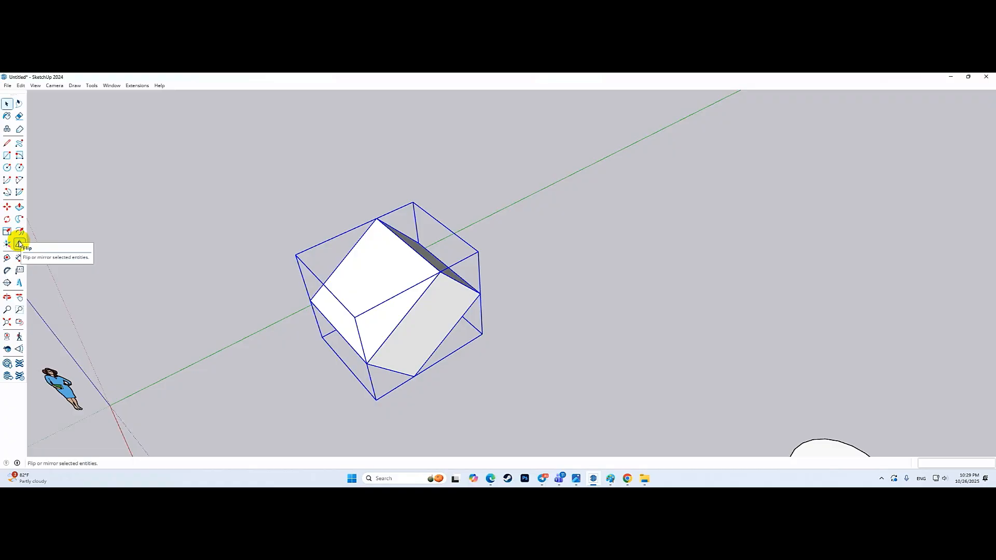
# - Flip the tilted box group back and forth about its green plane with the Flip tool, leaving it mirrored
pyautogui.click(19, 244)
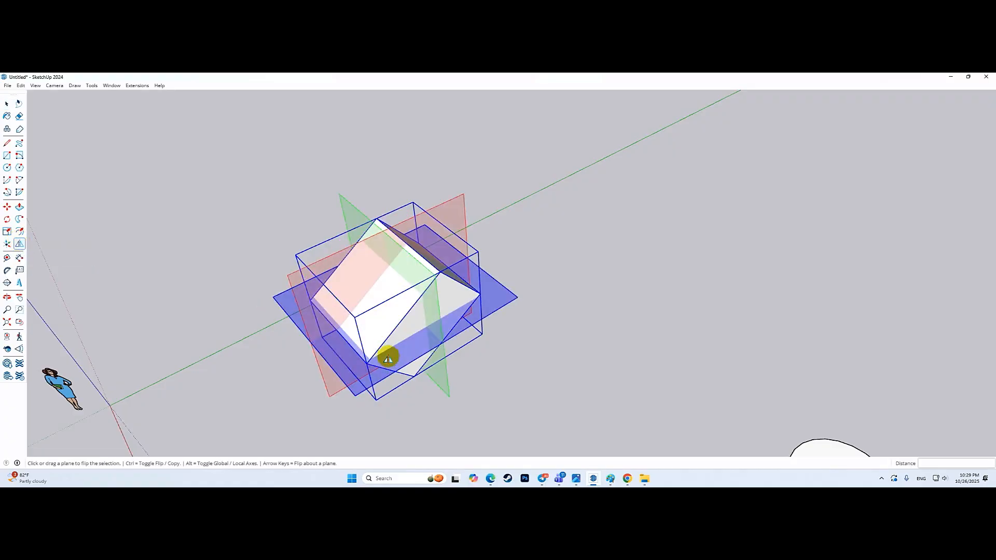
pyautogui.moveTo(387, 356); pyautogui.dragTo(346, 384)
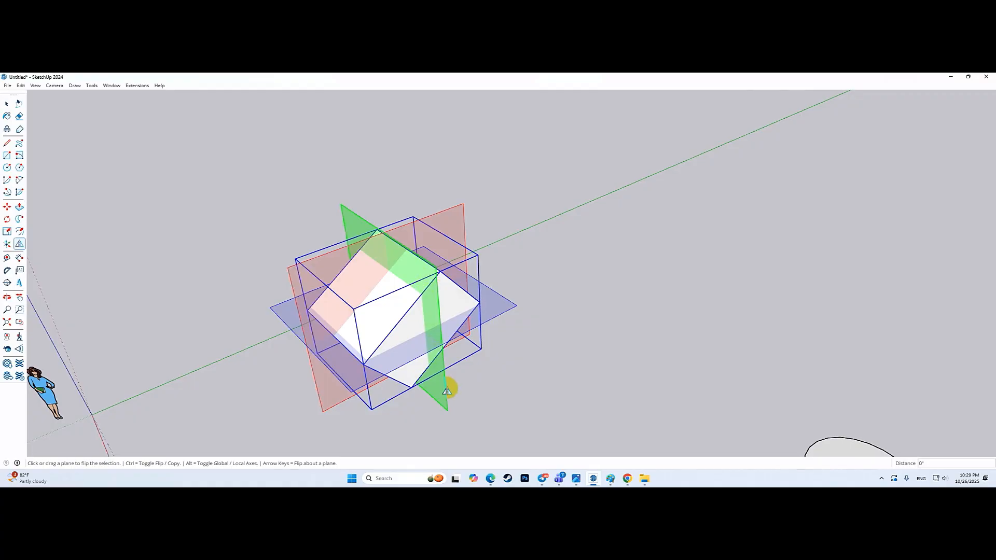
pyautogui.click(446, 387)
pyautogui.click(441, 385)
pyautogui.click(441, 385)
pyautogui.click(441, 385)
pyautogui.click(441, 386)
pyautogui.click(441, 385)
pyautogui.click(441, 386)
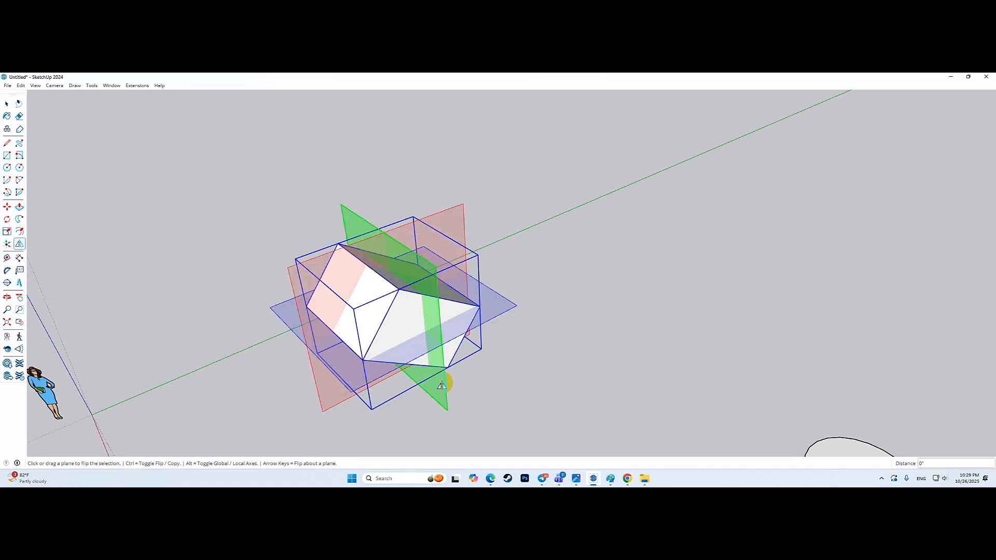
# - Flip the box group repeatedly about its horizontal blue plane
pyautogui.click(501, 311)
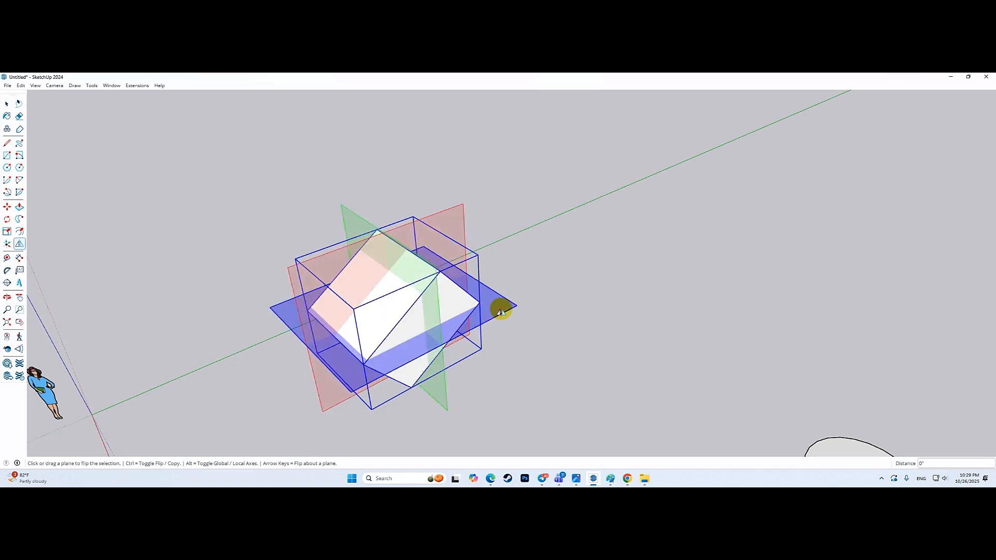
pyautogui.click(501, 311)
pyautogui.click(500, 312)
pyautogui.click(501, 311)
pyautogui.click(500, 312)
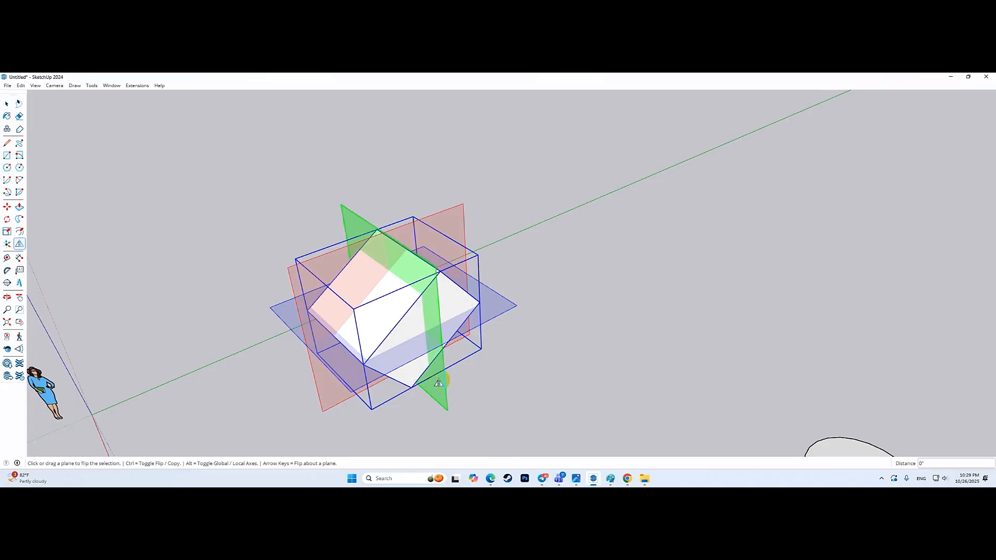
# - Flip the box group twice about its green plane, twice about its red plane and once more about green, and deselect it
pyautogui.click(438, 383)
pyautogui.click(439, 383)
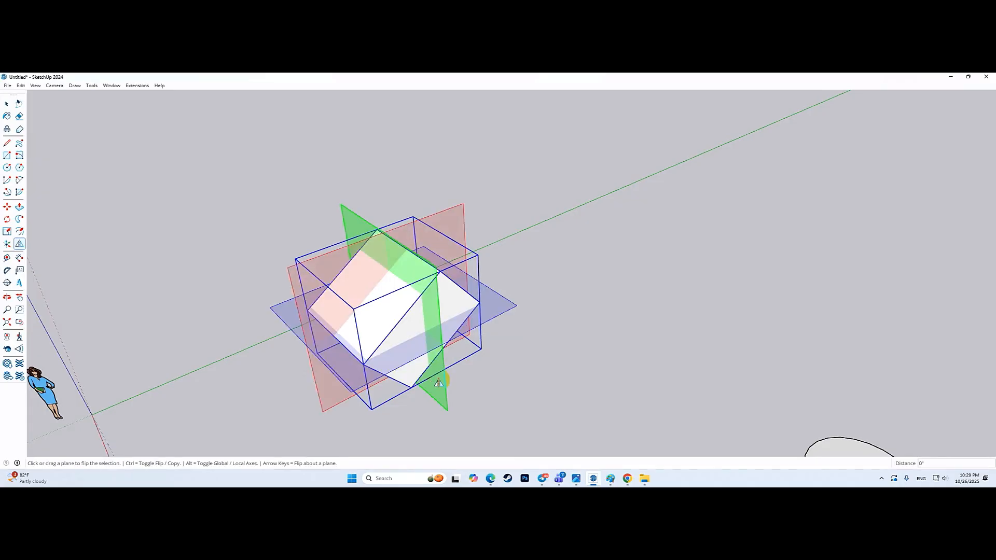
pyautogui.click(313, 266)
pyautogui.click(313, 266)
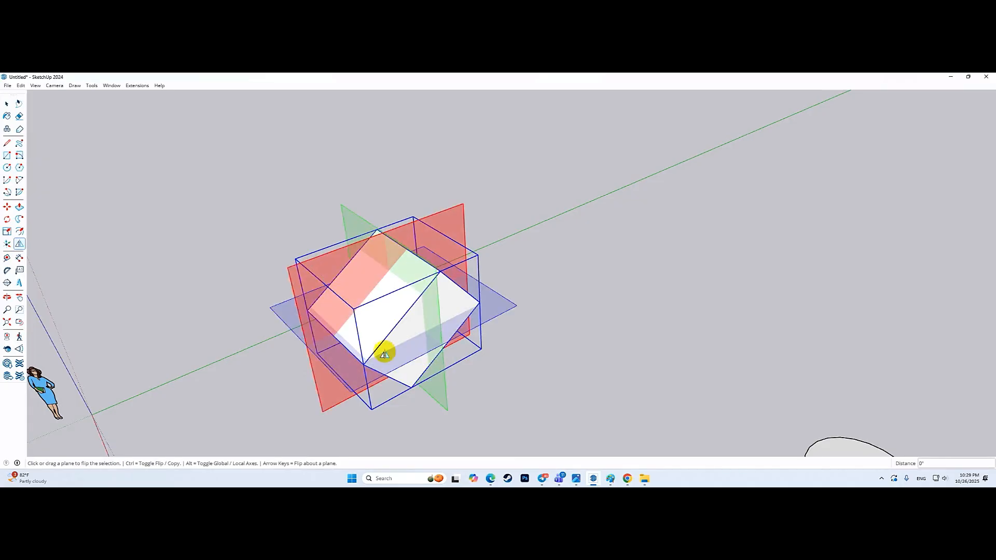
pyautogui.click(437, 386)
pyautogui.press('space')
pyautogui.click(544, 326)
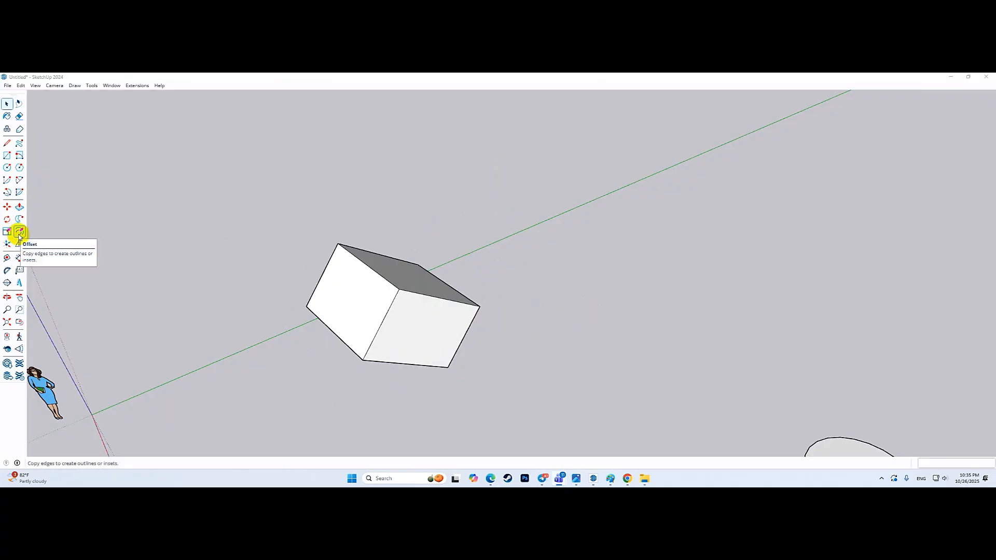
# - Explode the tilted box group down to loose faces and edges
pyautogui.rightClick(351, 298)
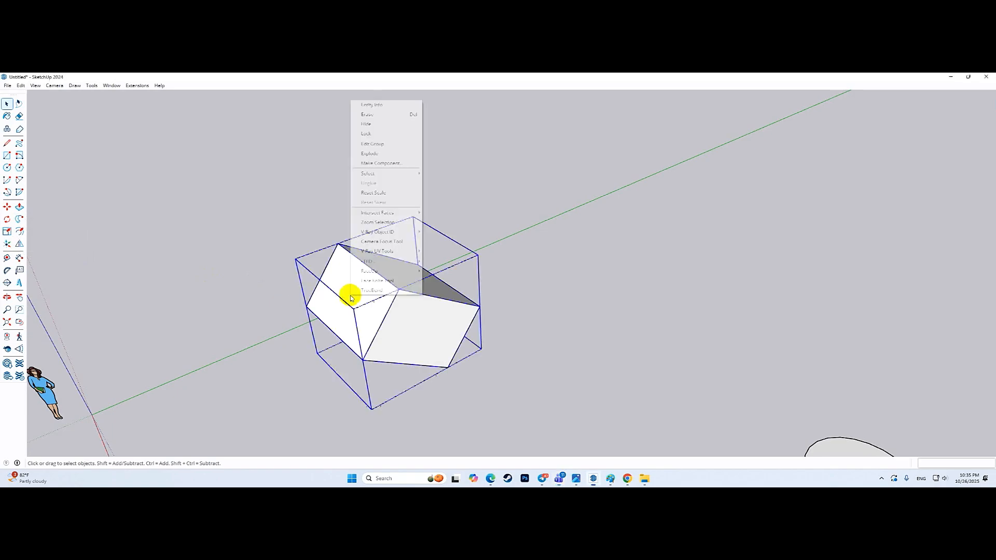
pyautogui.click(377, 155)
pyautogui.moveTo(402, 262); pyautogui.dragTo(466, 254, button='middle')
pyautogui.rightClick(466, 255)
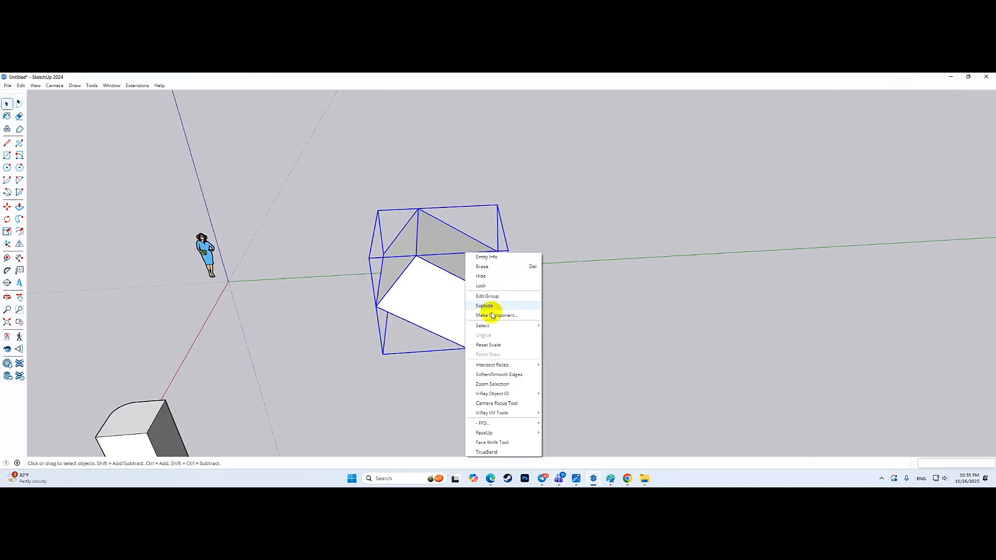
pyautogui.click(491, 309)
pyautogui.moveTo(405, 270); pyautogui.dragTo(462, 222, button='middle')
pyautogui.scroll(3, 462, 222)
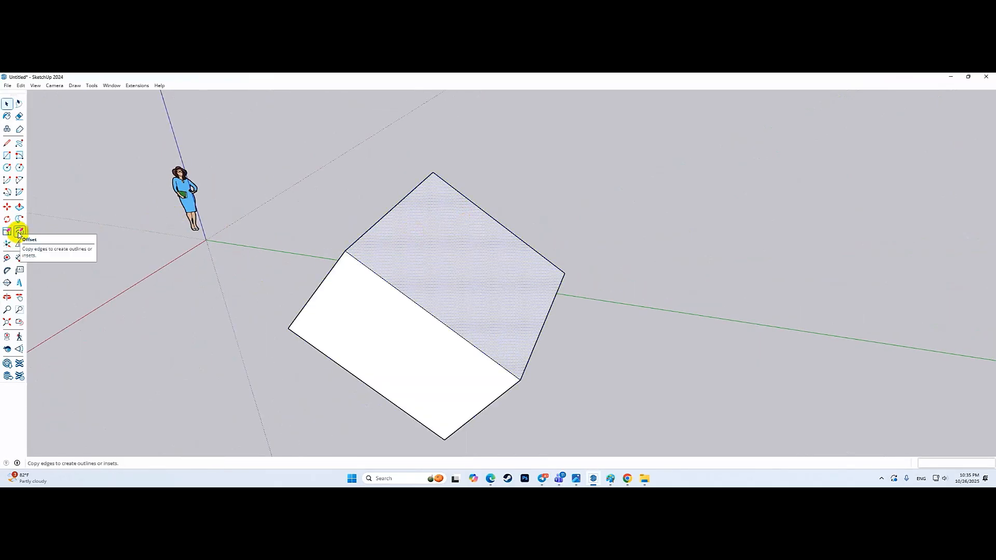
# - Start the Offset tool, view the keyboard picture in the Photos app and return to the SketchUp model
pyautogui.click(19, 233)
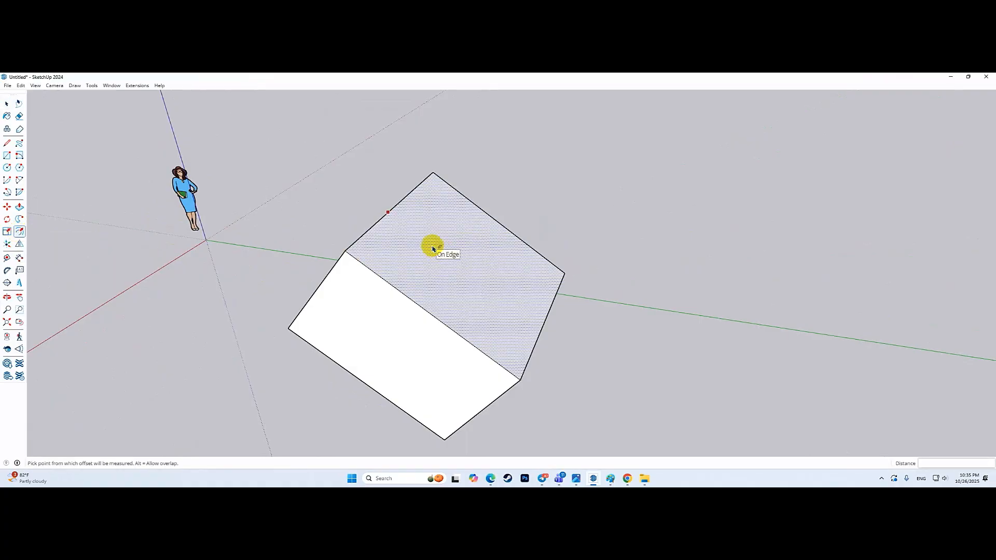
pyautogui.moveTo(575, 477)
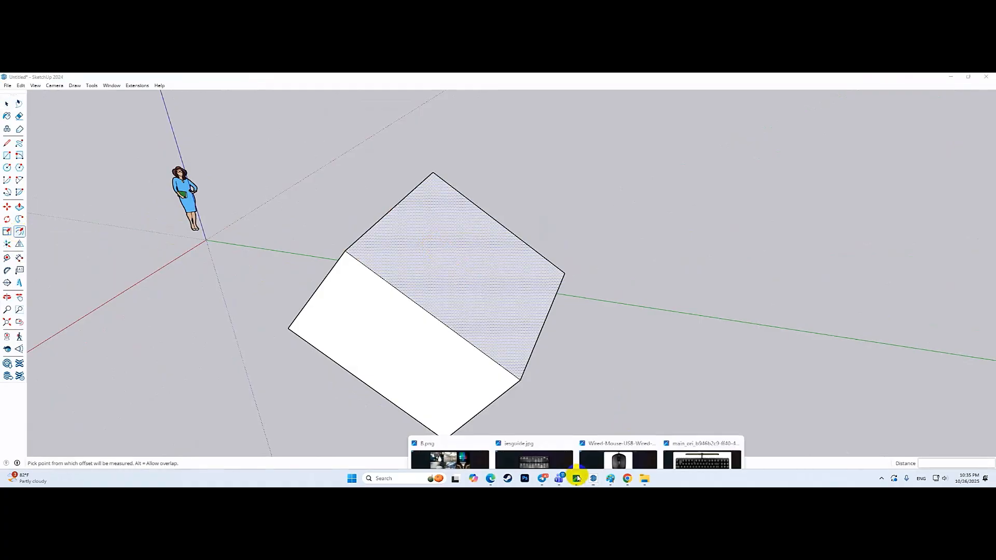
pyautogui.click(655, 433)
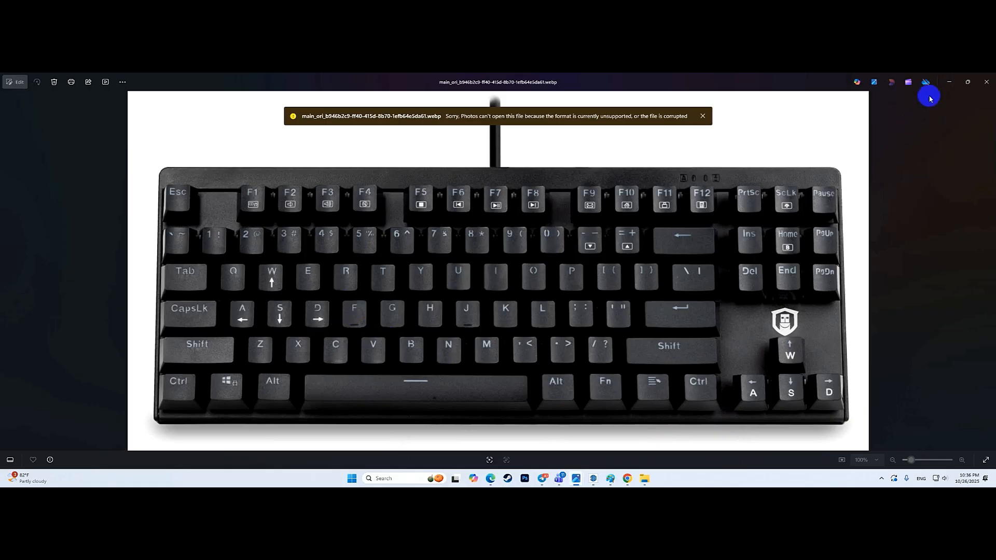
pyautogui.click(949, 82)
# - Offset the outline of the box's upper sloping face inward by 6 inches and change the distance to 1'
pyautogui.moveTo(418, 260); pyautogui.dragTo(342, 260, button='middle')
pyautogui.click(361, 240)
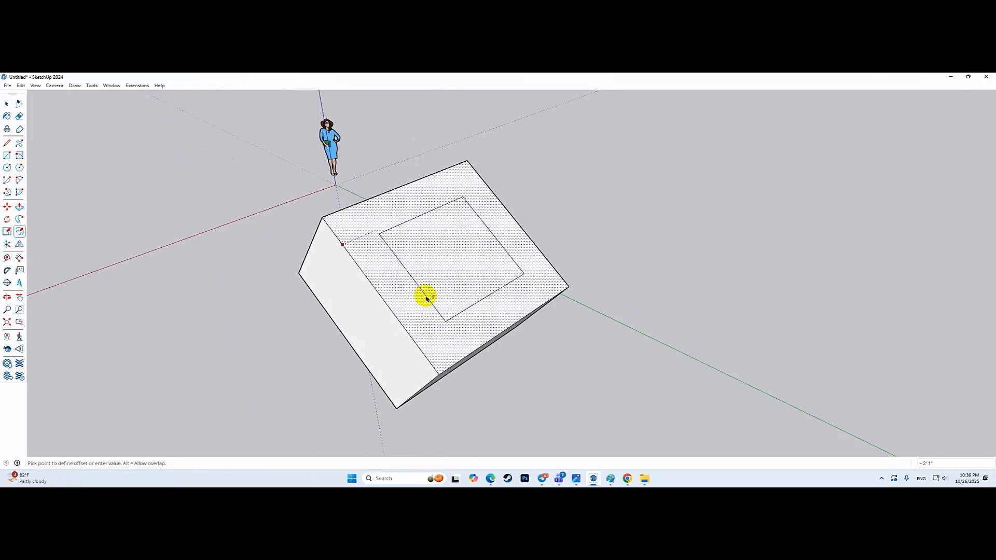
pyautogui.write('6')
pyautogui.press('Return')
pyautogui.write('1')
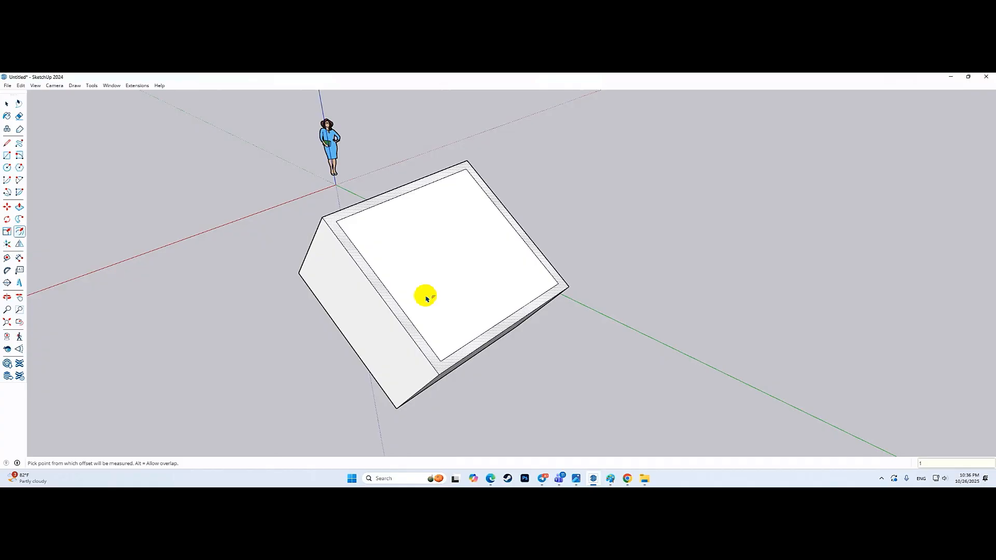
pyautogui.write("'")
pyautogui.press('Return')
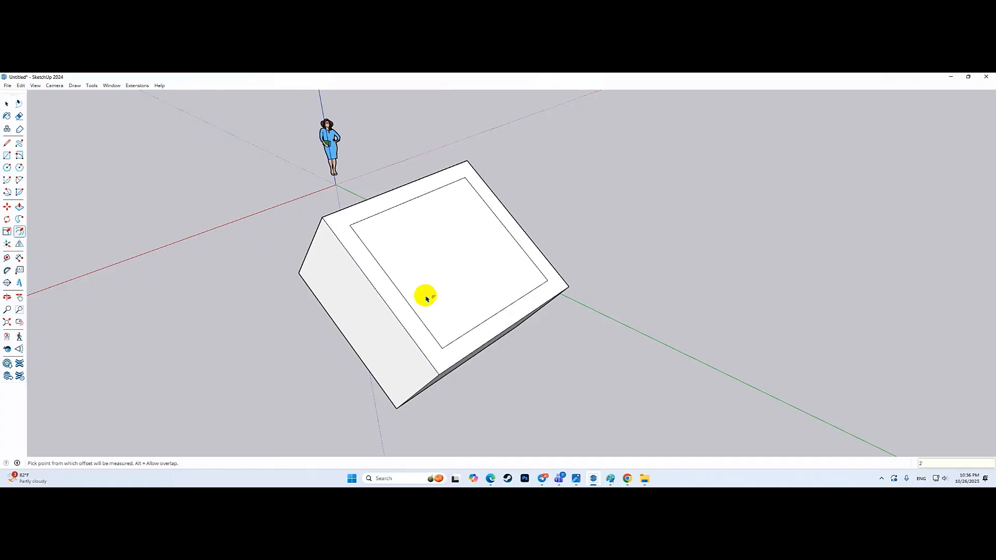
# - Try offset distances of 2' and 3 inches for the inner outline and set it to 10 inches
pyautogui.press('Return')
pyautogui.press('Return')
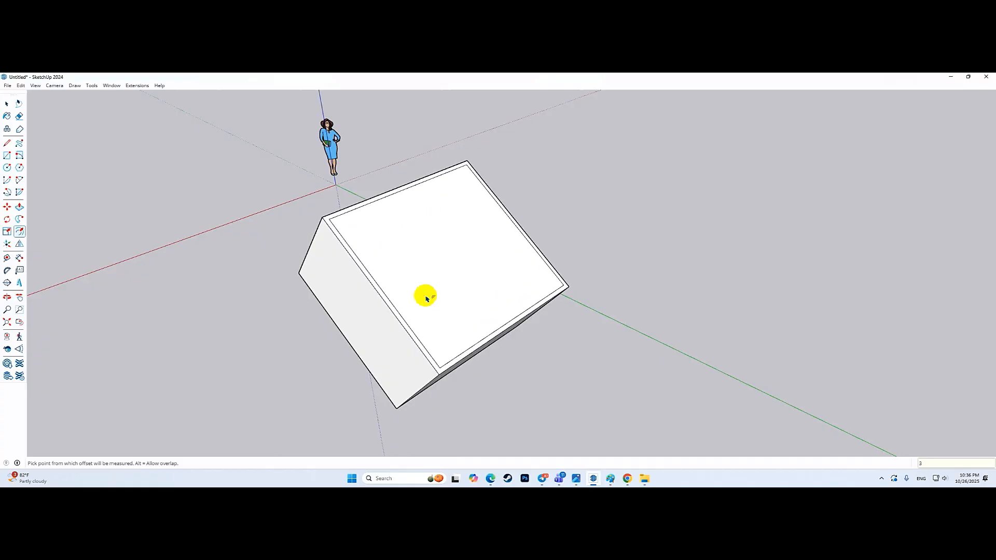
pyautogui.press('Return')
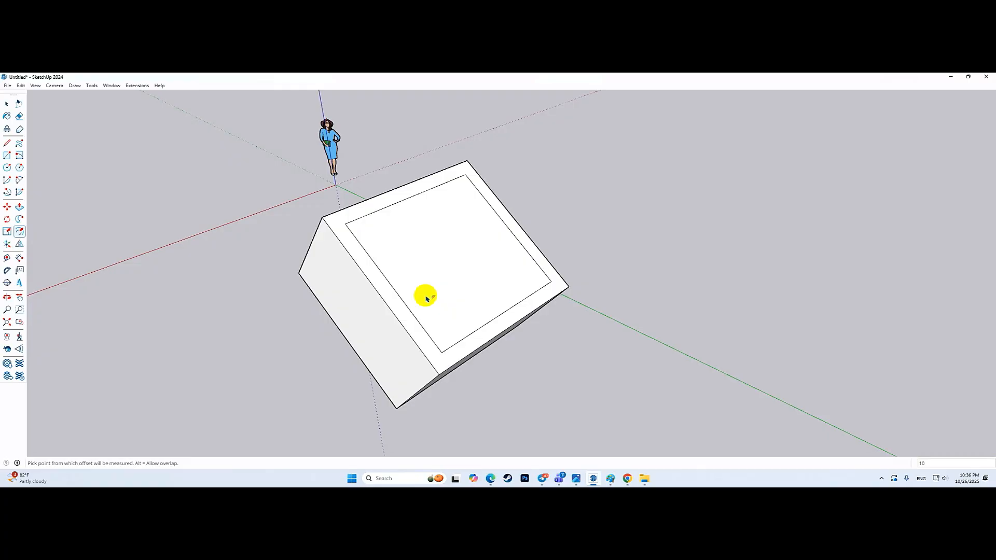
# - Select the inner face and the surrounding border face in turn to examine how the offset divides the sloping face
pyautogui.moveTo(412, 343); pyautogui.dragTo(463, 321, button='middle')
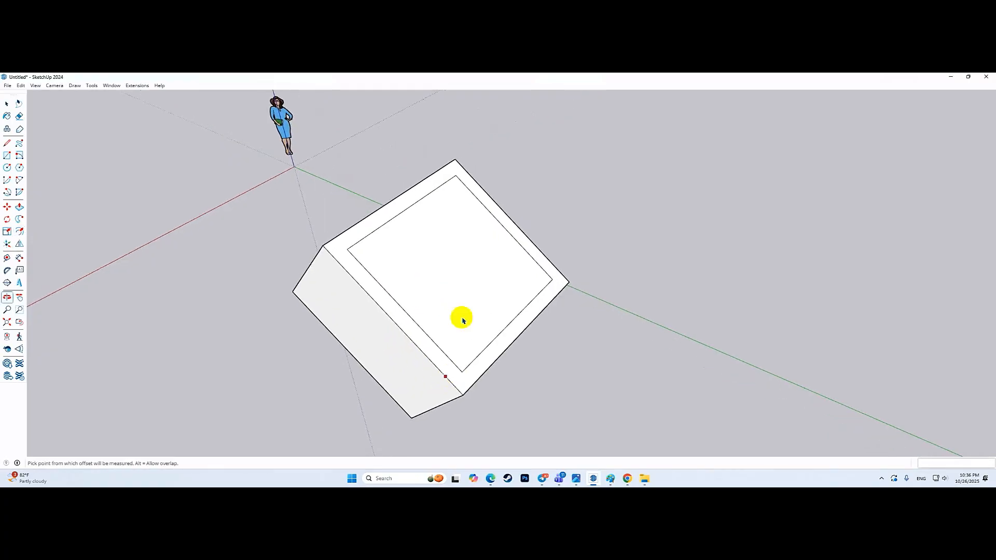
pyautogui.press('space')
pyautogui.click(456, 289)
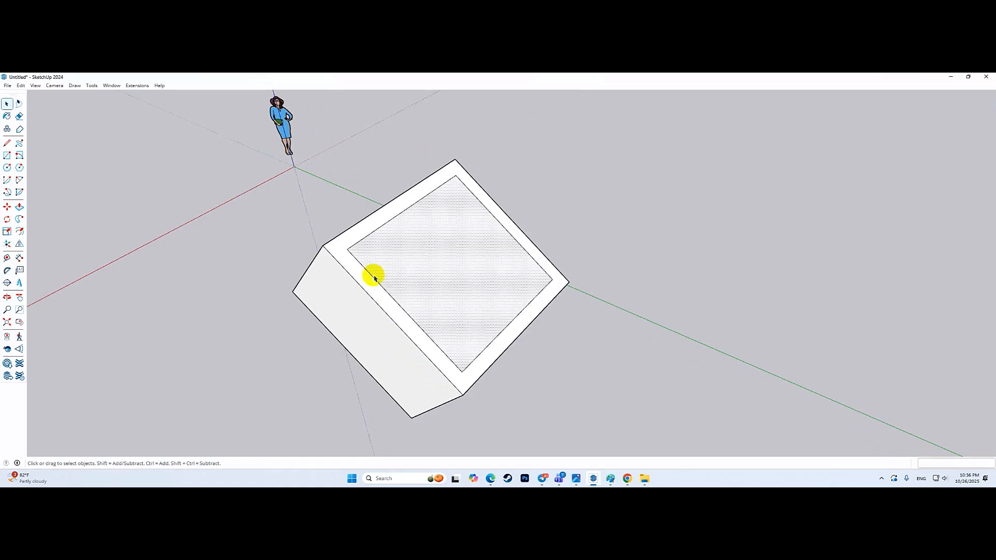
pyautogui.click(362, 276)
pyautogui.click(382, 260)
pyautogui.click(359, 269)
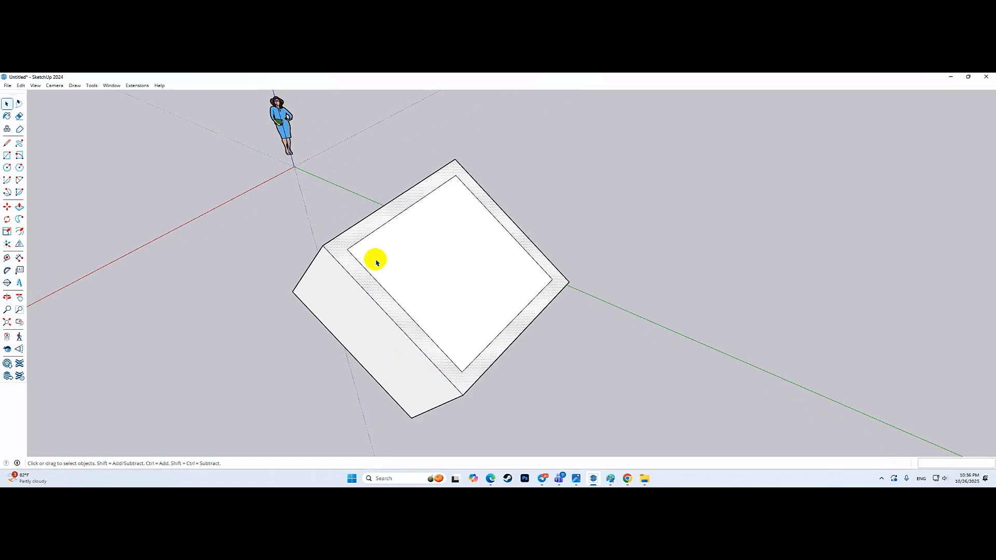
pyautogui.click(377, 262)
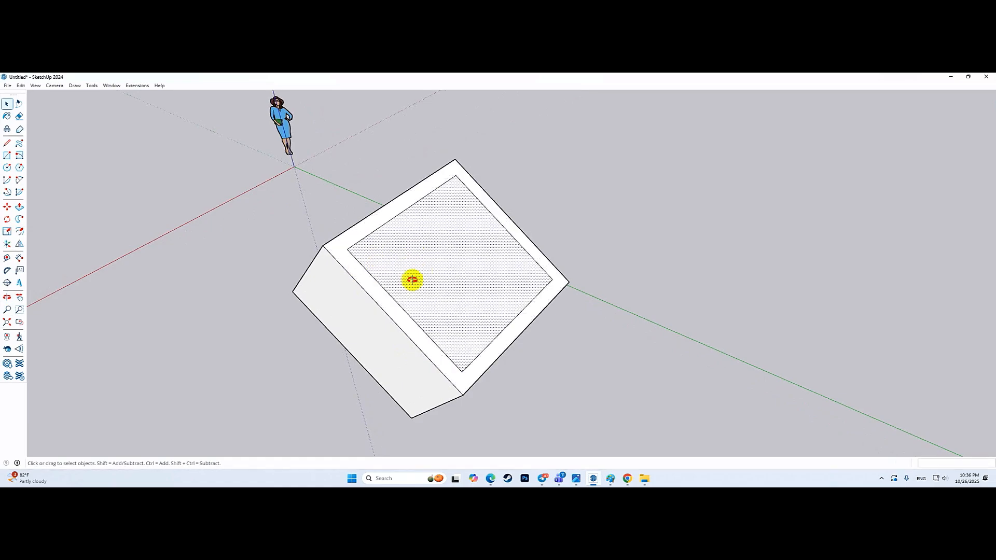
pyautogui.moveTo(412, 280); pyautogui.dragTo(382, 300, button='middle')
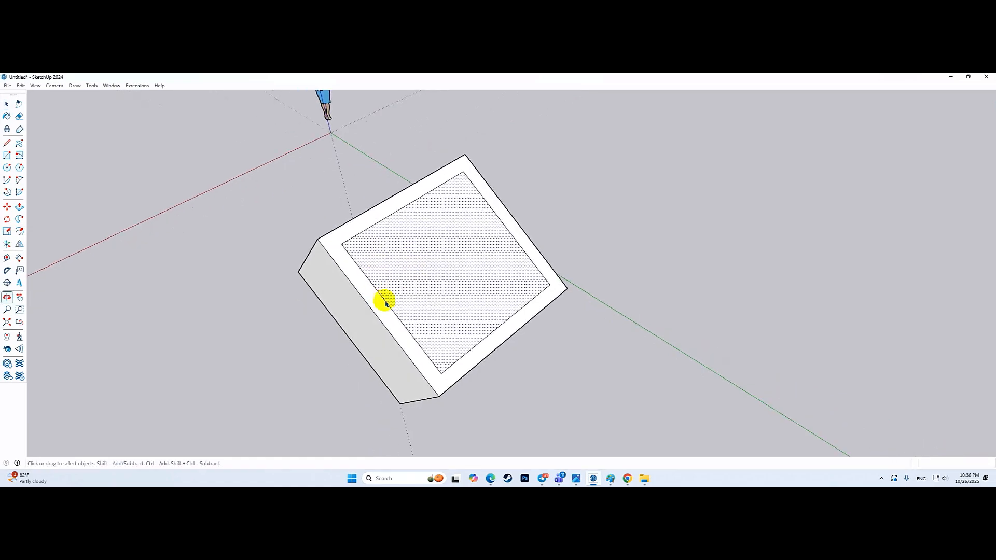
pyautogui.click(20, 206)
pyautogui.click(380, 264)
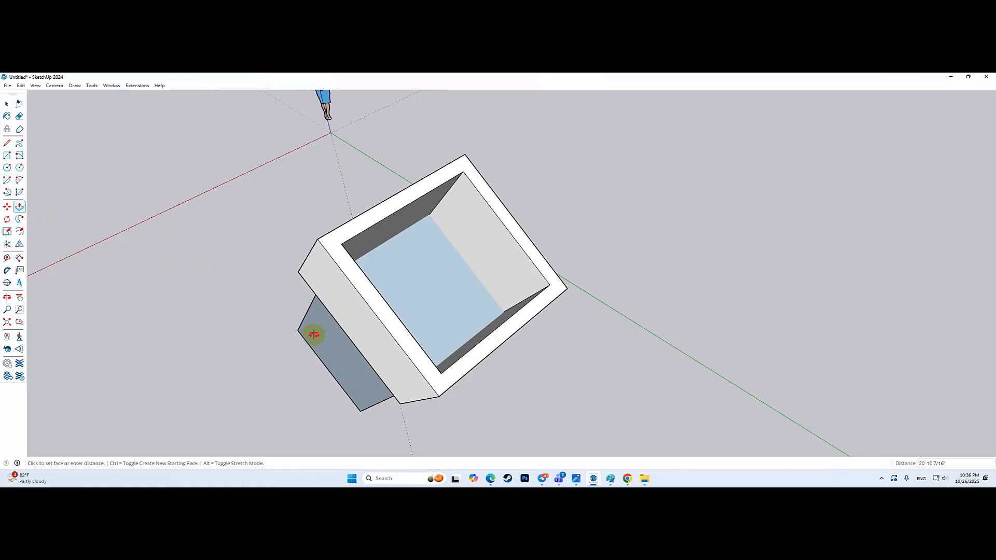
pyautogui.moveTo(314, 335); pyautogui.dragTo(437, 332, button='middle')
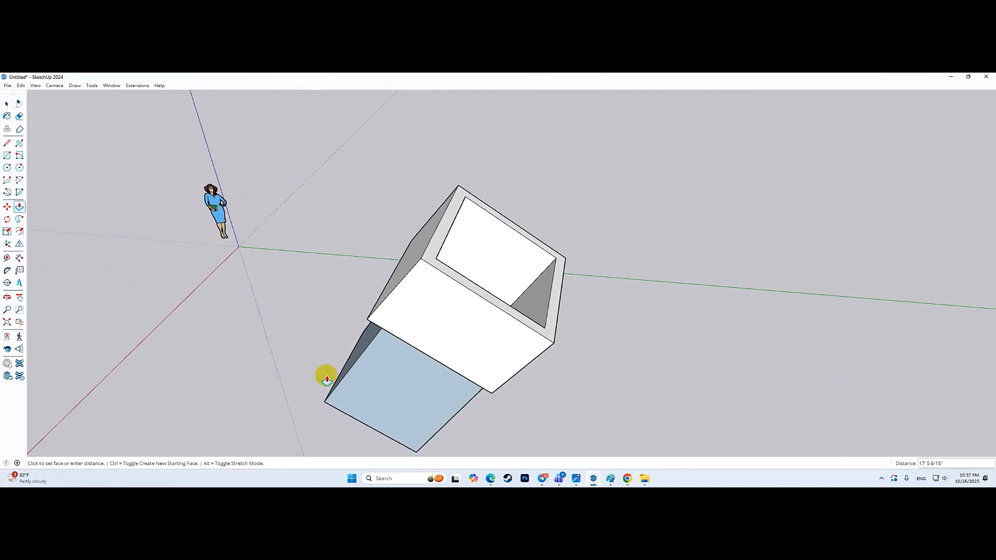
pyautogui.moveTo(371, 379); pyautogui.dragTo(205, 387, button='middle')
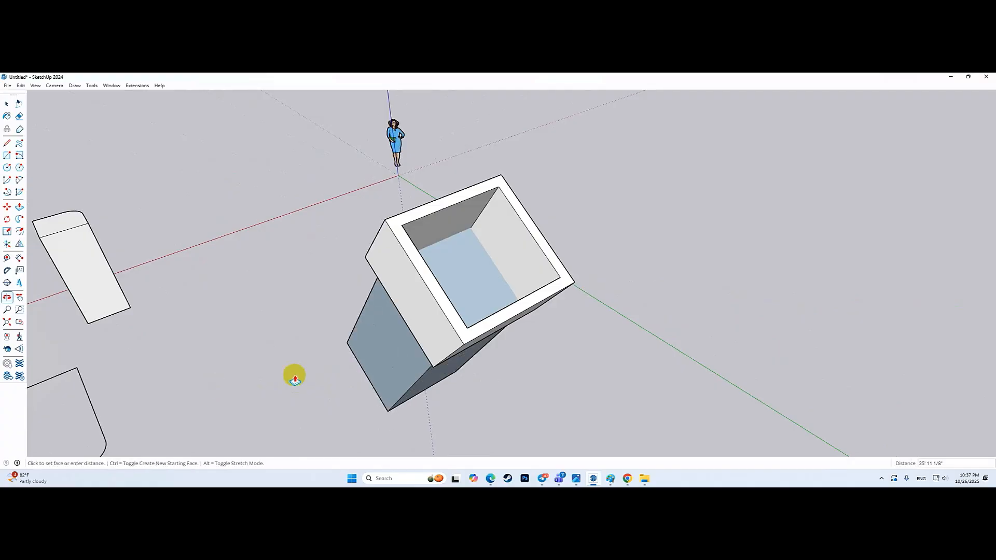
pyautogui.press('Escape')
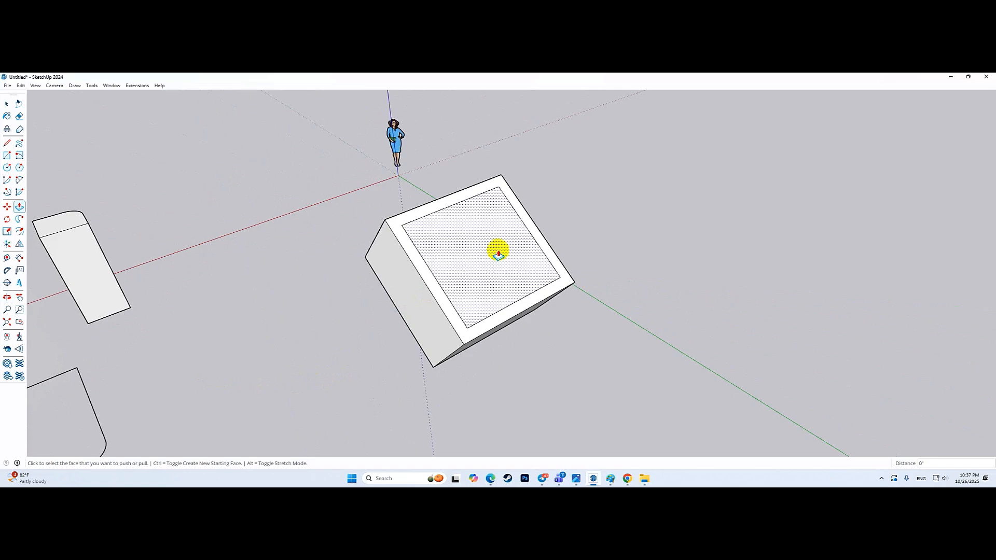
# - Push the inner face of the box's sloping side about 2' 2" inward and undo the recess
pyautogui.click(498, 254)
pyautogui.click(518, 268)
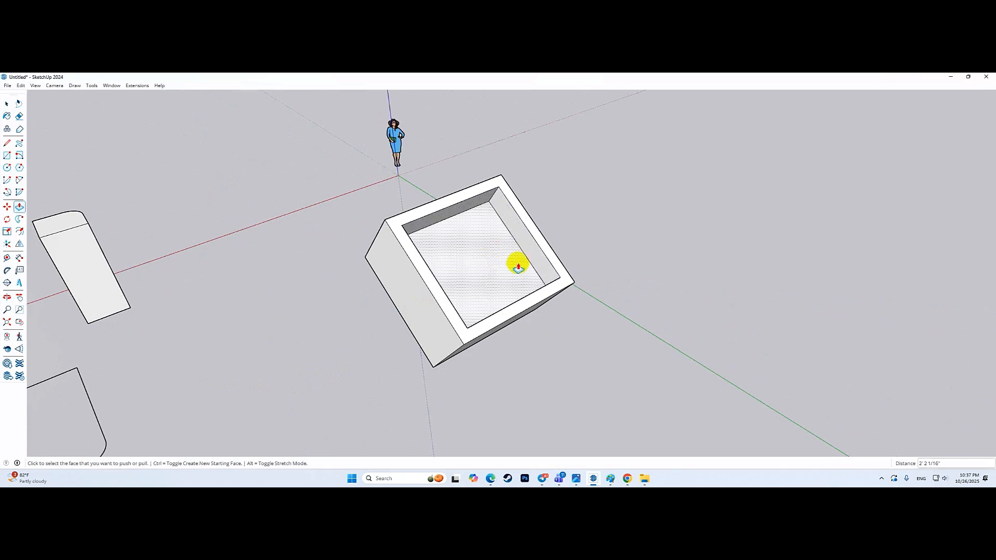
pyautogui.hotkey('ctrl', 'z')
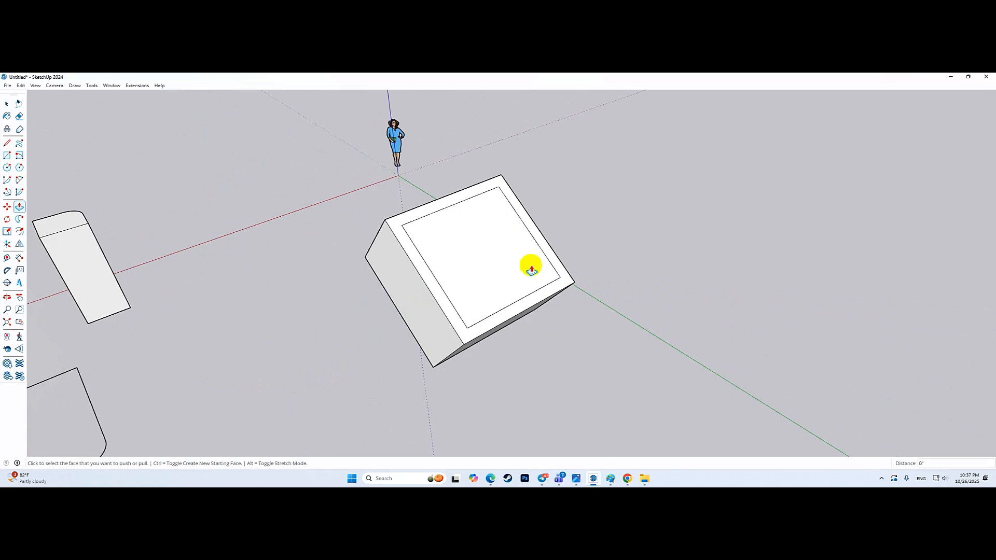
# - Push the inner face through the full depth of the box to its back corner to cut a through opening
pyautogui.click(499, 228)
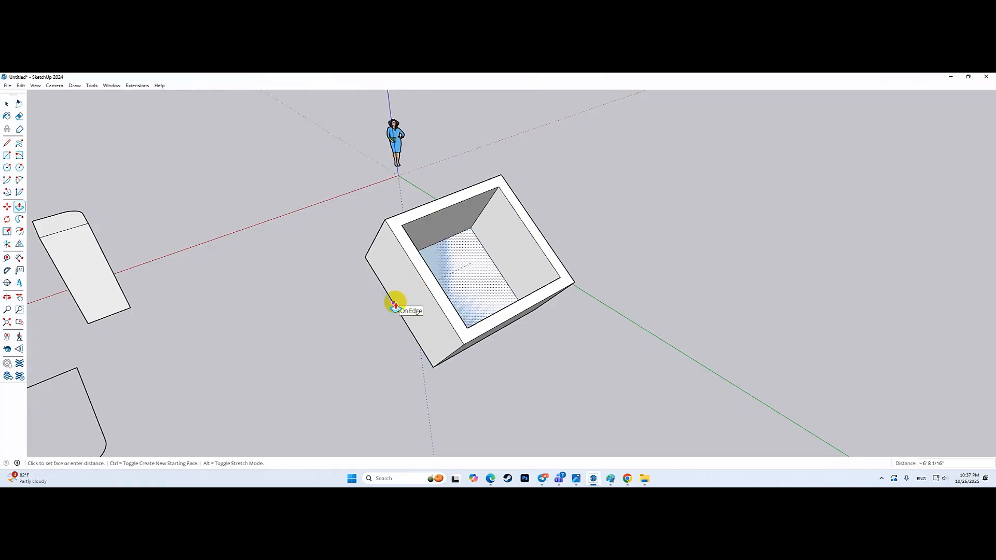
pyautogui.click(366, 257)
pyautogui.moveTo(458, 260); pyautogui.dragTo(396, 268, button='middle')
pyautogui.press('space')
pyautogui.scroll(2, 487, 250)
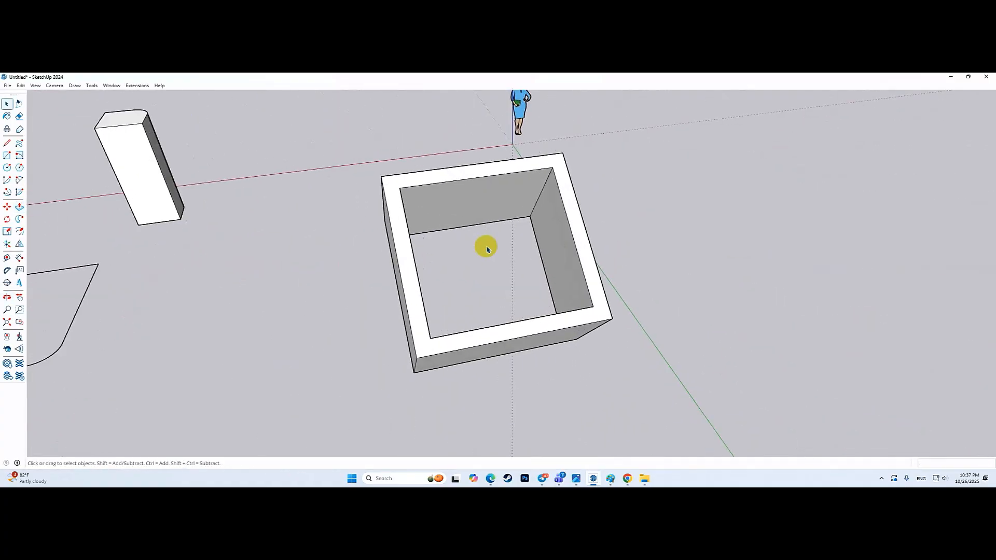
pyautogui.moveTo(497, 246); pyautogui.dragTo(503, 252, button='middle')
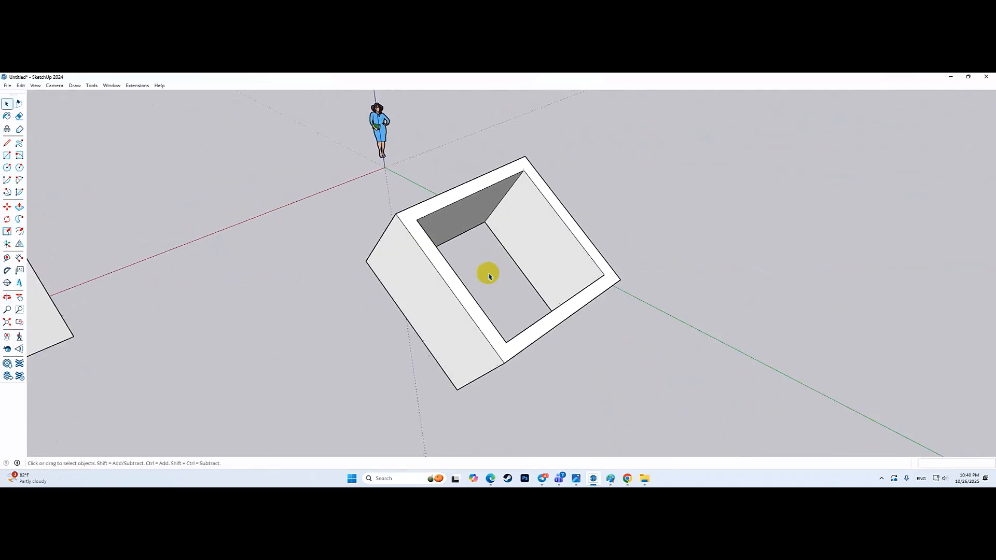
pyautogui.moveTo(485, 271); pyautogui.dragTo(494, 284, button='middle')
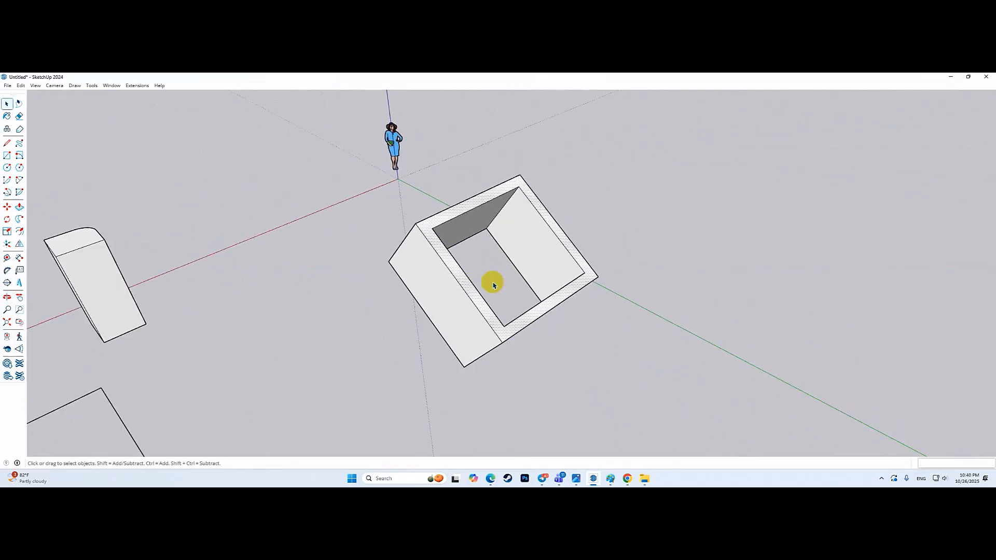
# - Select the entire hollow box with all its connected faces and edges and make it a group
pyautogui.tripleClick(459, 282)
pyautogui.rightClick(459, 282)
pyautogui.click(486, 145)
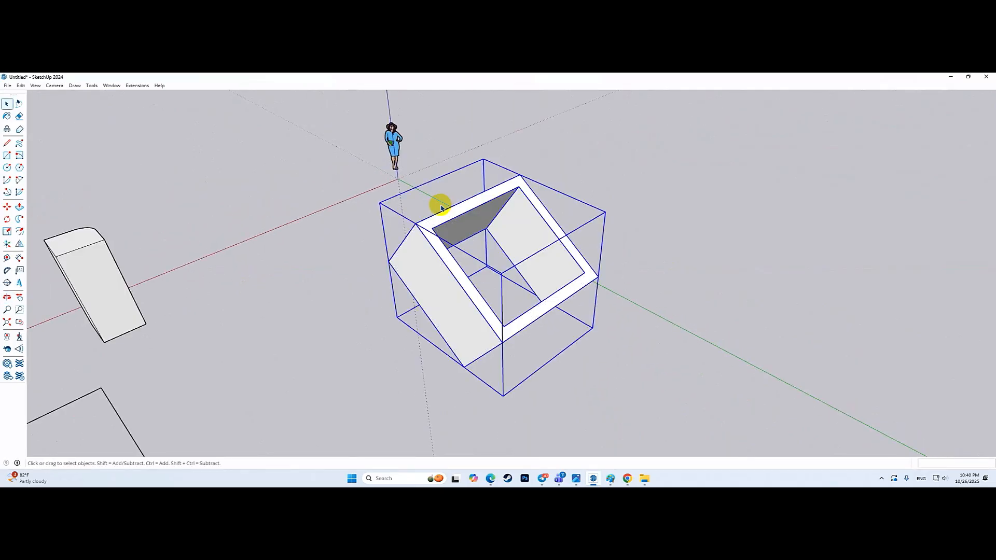
pyautogui.moveTo(440, 207); pyautogui.dragTo(455, 227, button='middle')
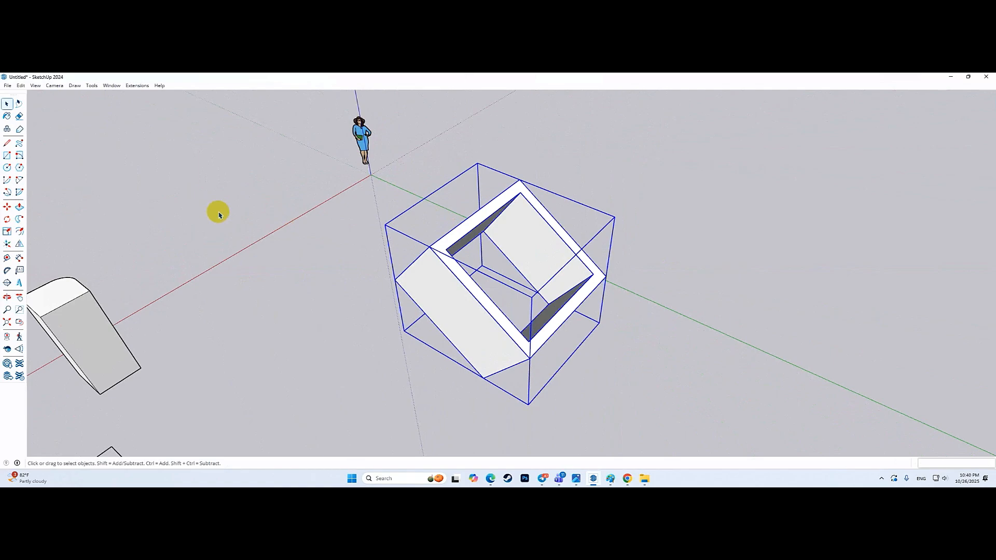
# - Delete the straight edge between the two rounded corners of the flat rectangle outline, on the side facing the large circle
pyautogui.scroll(-5, 522, 241)
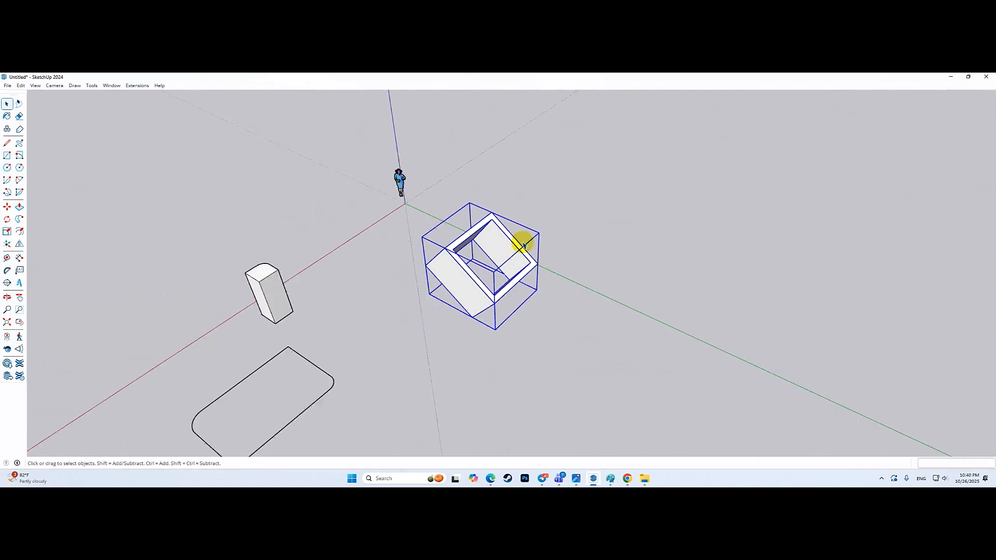
pyautogui.moveTo(523, 240)
pyautogui.mouseDown(button='middle')
pyautogui.moveTo(649, 295)
pyautogui.moveTo(450, 232)
pyautogui.mouseUp(button='middle')
pyautogui.scroll(-5, 450, 232)
pyautogui.moveTo(478, 318)
pyautogui.mouseDown(button='middle')
pyautogui.moveTo(614, 365)
pyautogui.moveTo(393, 327)
pyautogui.mouseUp(button='middle')
pyautogui.scroll(3, 411, 312)
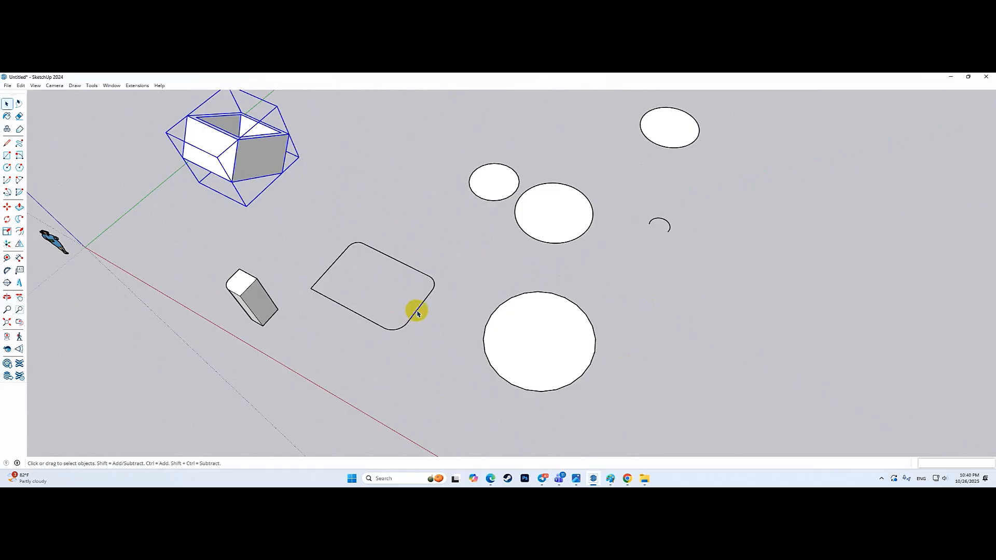
pyautogui.click(417, 313)
pyautogui.press('Delete')
# - Draw a zigzag path of three connected line segments in the empty area beyond the large circle
pyautogui.moveTo(411, 305); pyautogui.dragTo(398, 282, button='middle')
pyautogui.scroll(-5, 398, 283)
pyautogui.press('l')
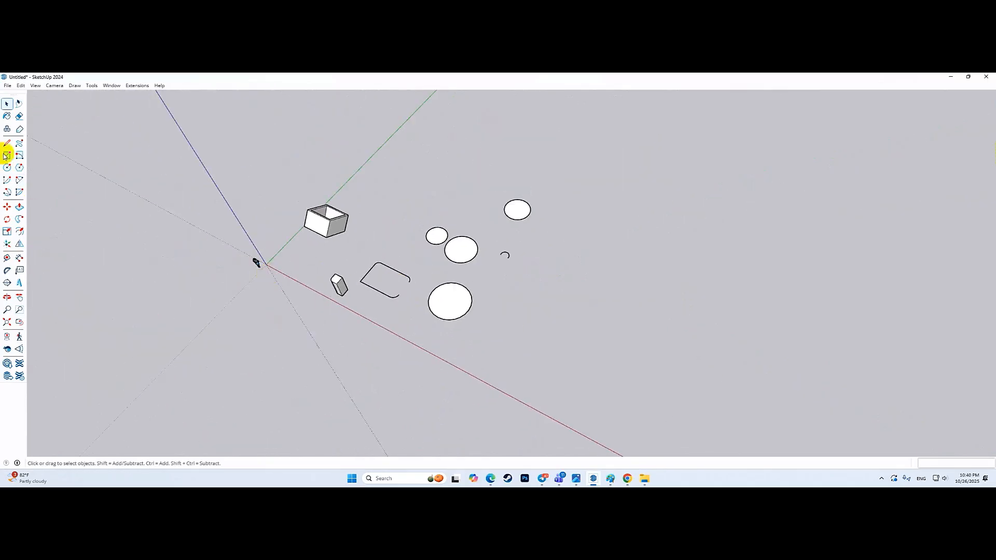
pyautogui.click(497, 318)
pyautogui.click(548, 344)
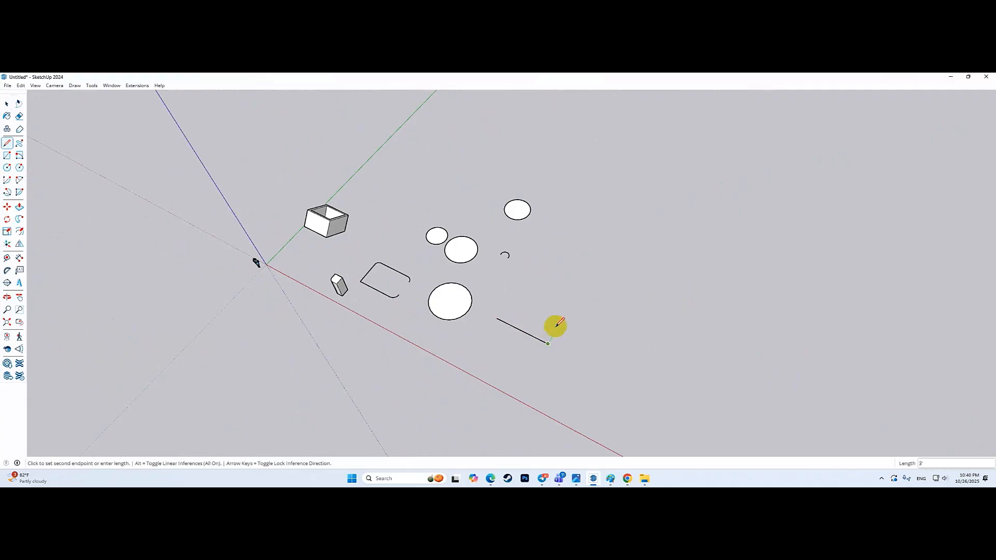
pyautogui.click(575, 299)
pyautogui.click(625, 315)
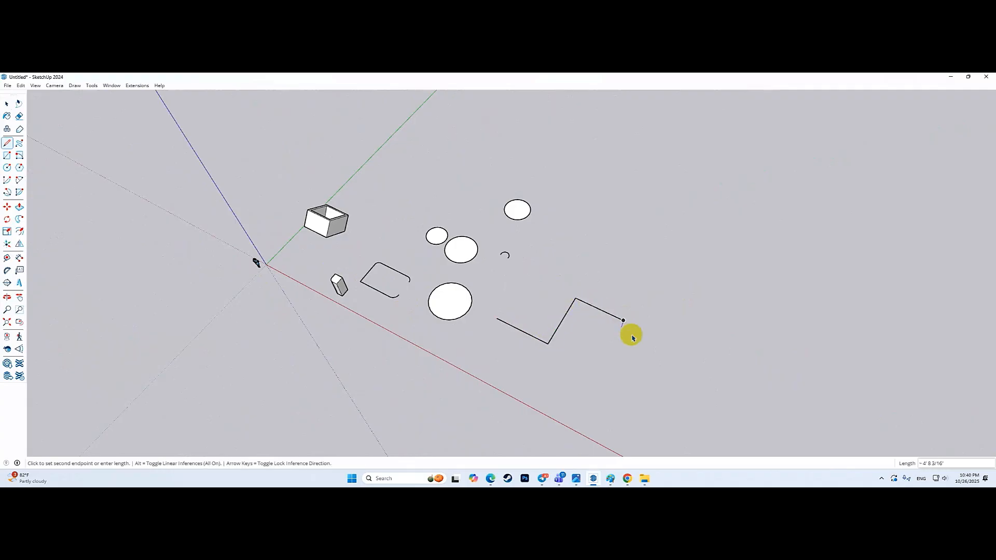
pyautogui.scroll(3, 628, 331)
pyautogui.moveTo(627, 332); pyautogui.dragTo(552, 318, button='middle')
pyautogui.press('space')
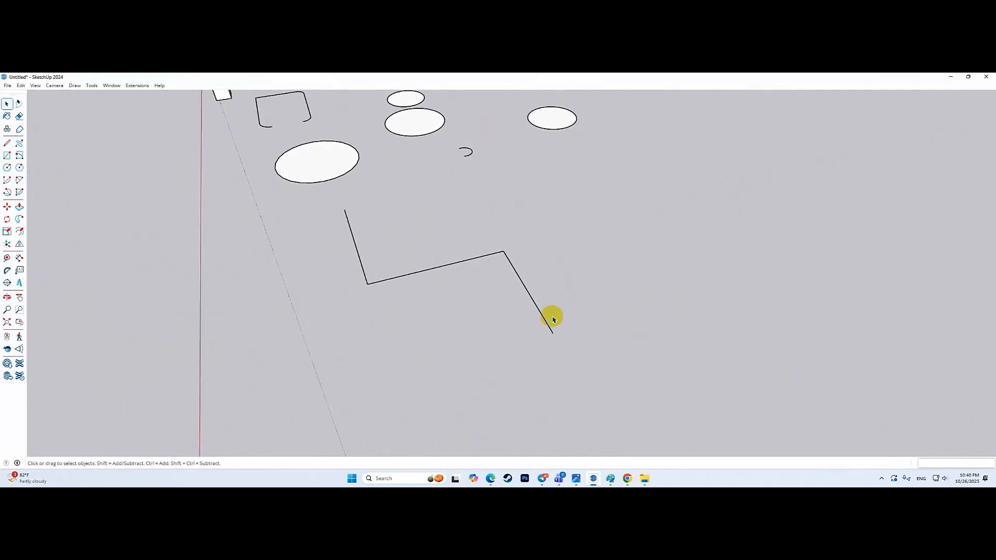
# - Draw a circle with a radius of about 1' 10" centred on the zigzag path's last endpoint, perpendicular to its last segment
pyautogui.click(7, 167)
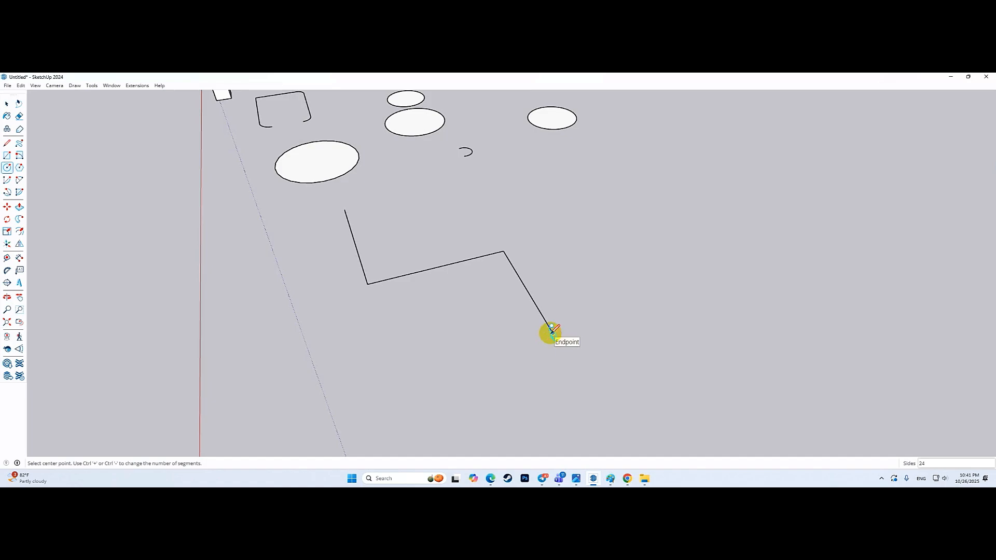
pyautogui.click(552, 332)
pyautogui.moveTo(569, 318); pyautogui.dragTo(362, 367, button='middle')
pyautogui.moveTo(498, 377); pyautogui.dragTo(453, 370, button='middle')
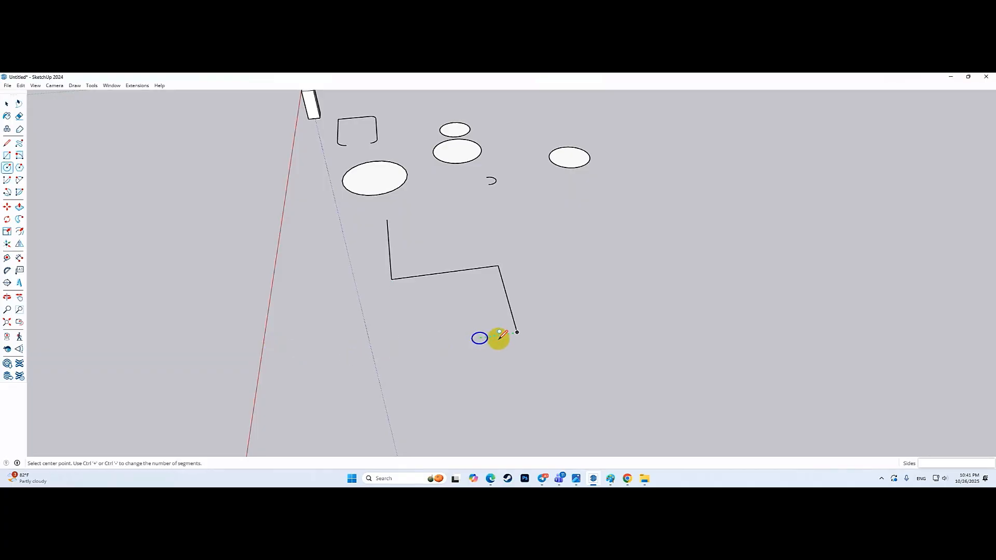
pyautogui.press('Down')
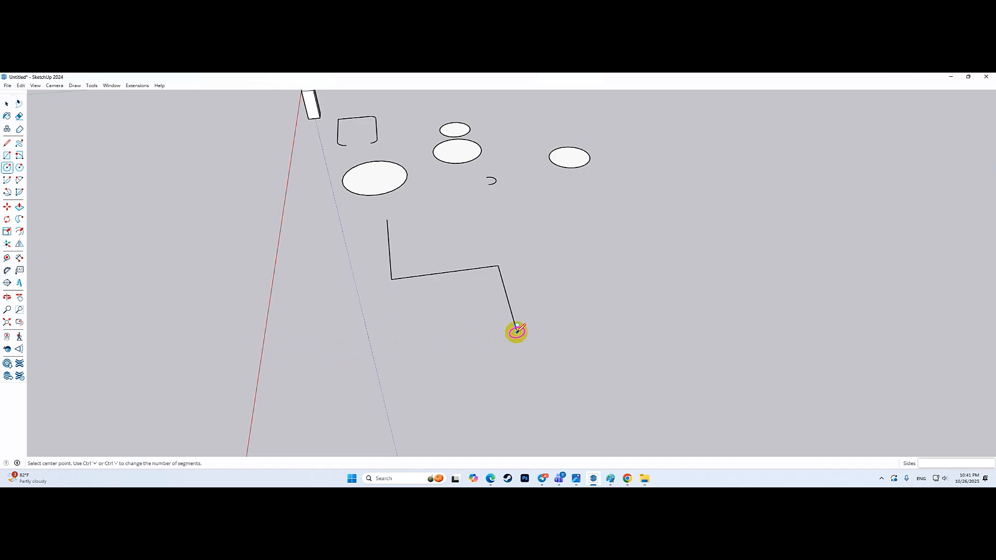
pyautogui.click(517, 332)
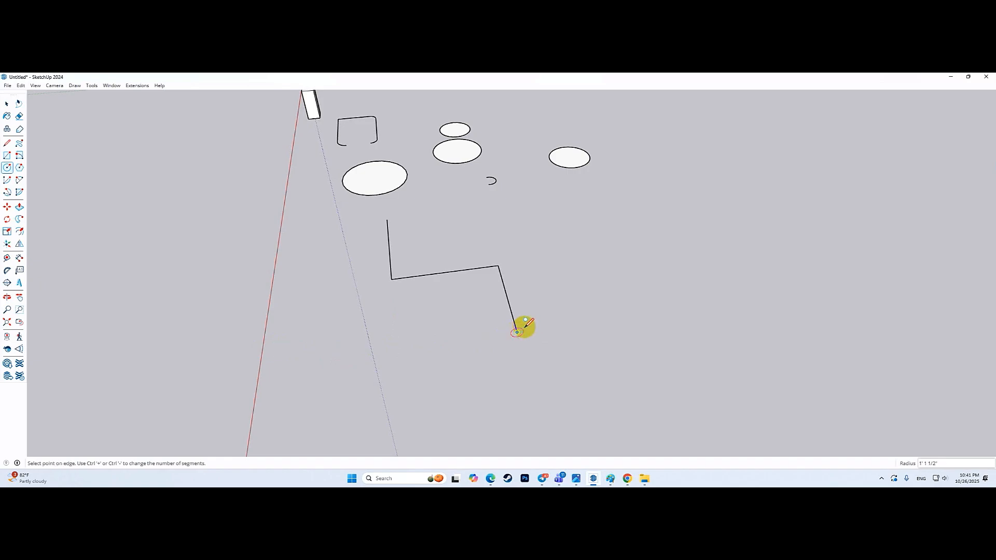
pyautogui.click(525, 327)
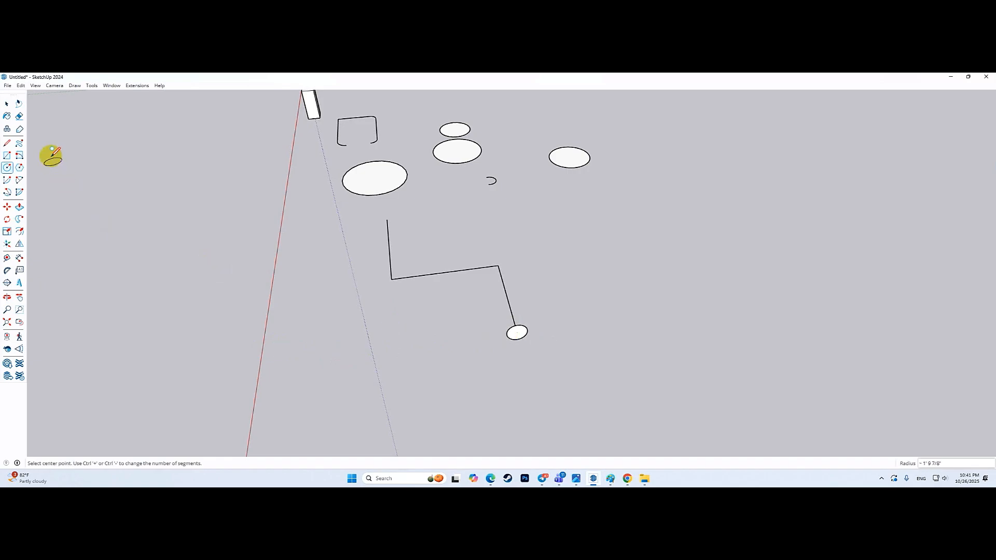
pyautogui.click(7, 105)
pyautogui.moveTo(431, 251); pyautogui.dragTo(522, 260, button='middle')
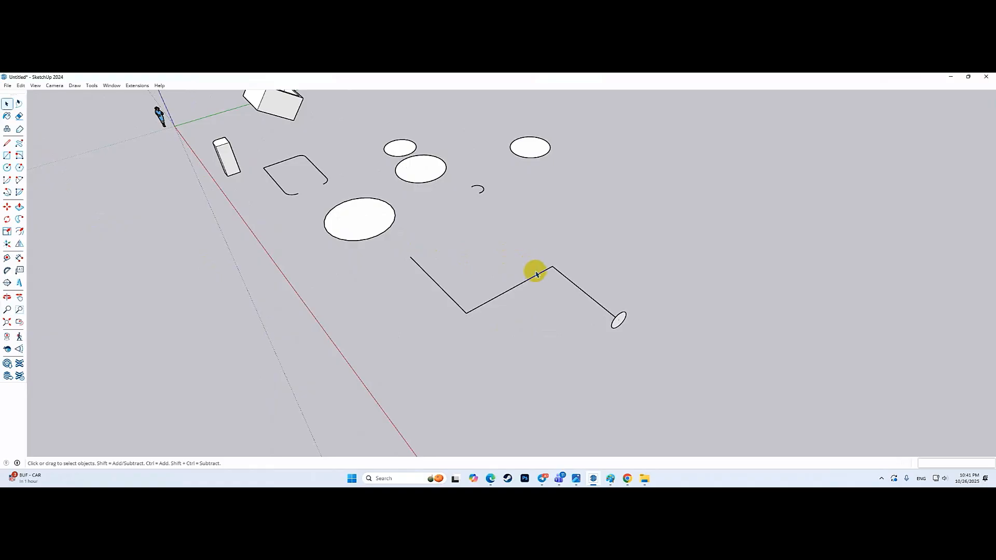
# - Select the zigzag path's segments together with the small arc, view the keyboard picture in the Photos app and return to SketchUp
pyautogui.click(569, 281)
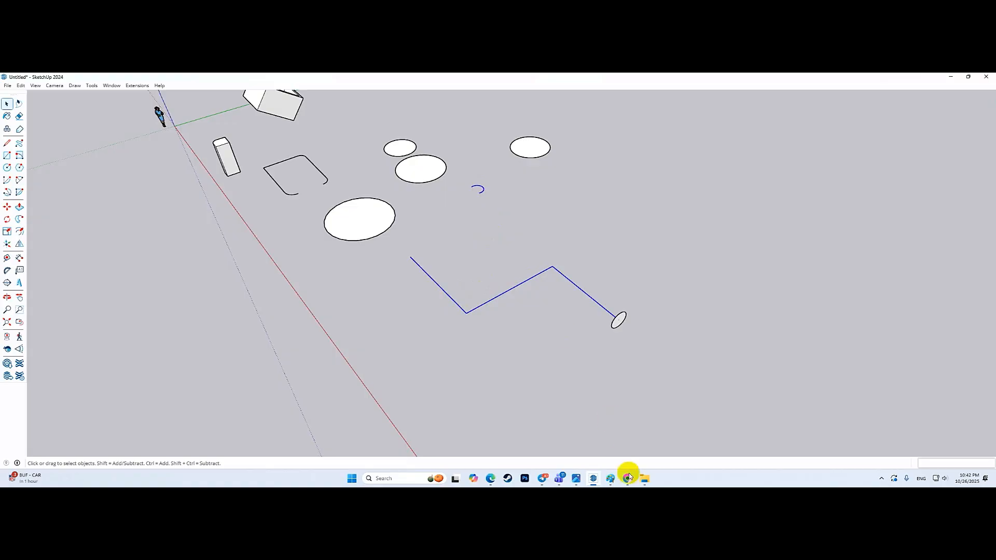
pyautogui.moveTo(575, 481)
pyautogui.click(701, 447)
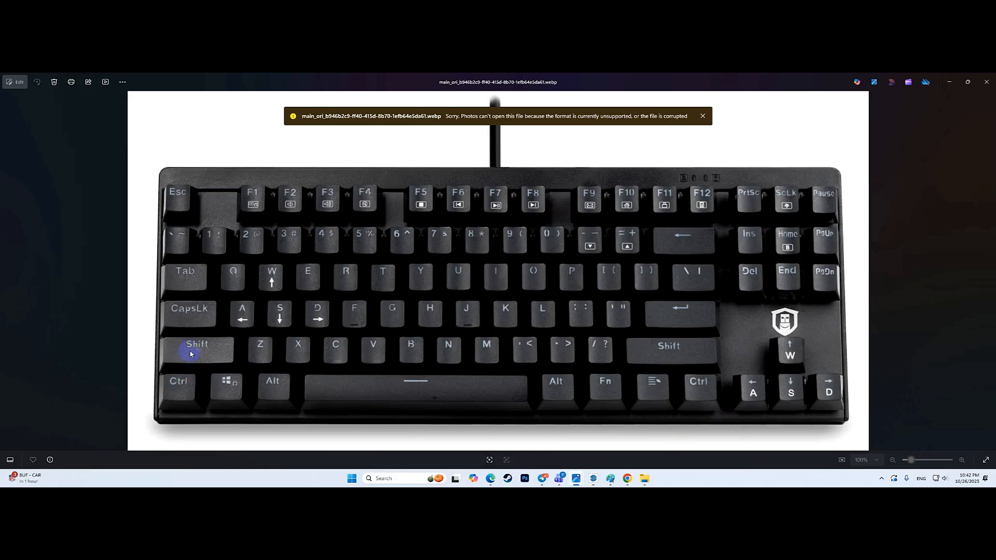
pyautogui.click(949, 81)
# - Toggle the small arc out of and into the selection, deselect a segment of the zigzag path and clear the selection
pyautogui.keyDown('shift'); pyautogui.click(481, 190); pyautogui.keyUp('shift')
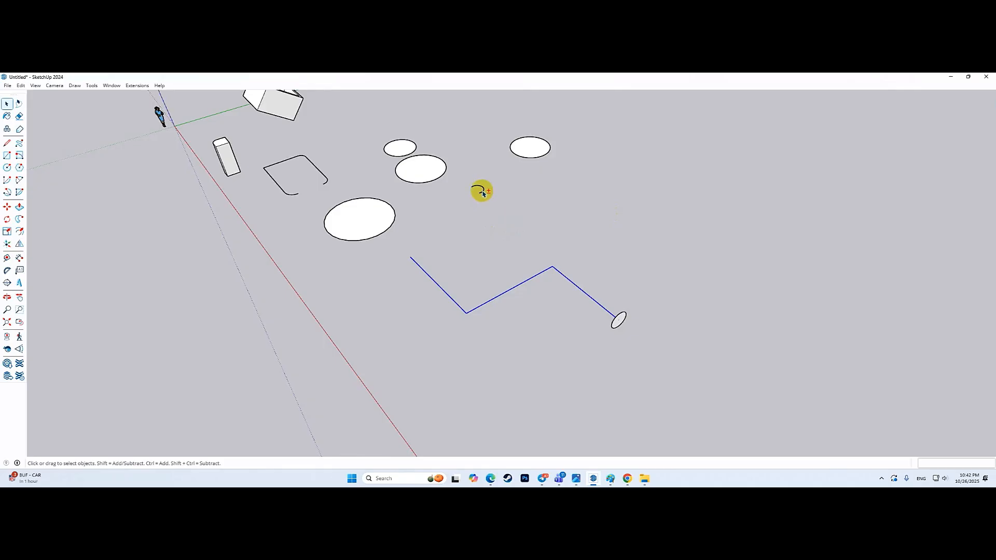
pyautogui.keyDown('shift'); pyautogui.click(481, 190); pyautogui.keyUp('shift')
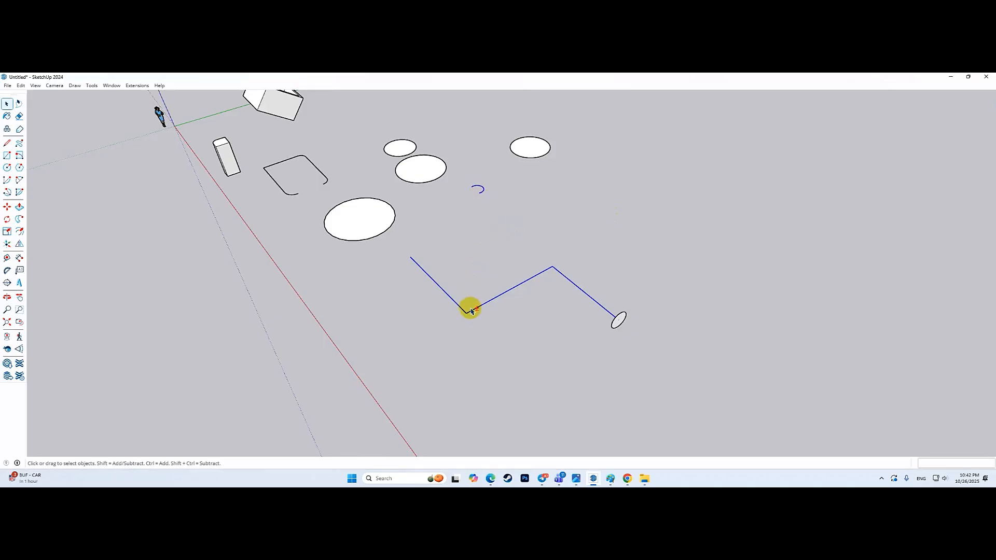
pyautogui.keyDown('shift'); pyautogui.click(482, 192); pyautogui.keyUp('shift')
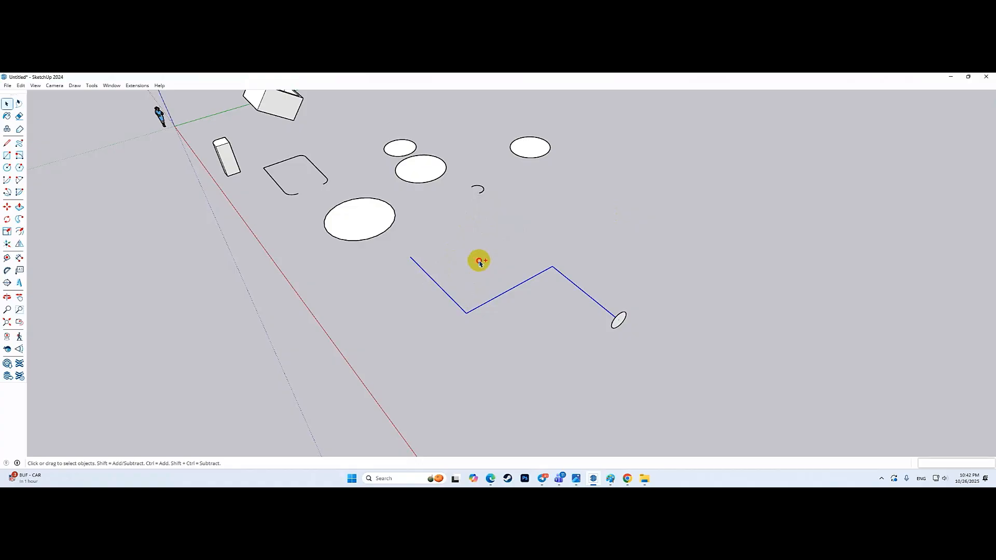
pyautogui.click(565, 277)
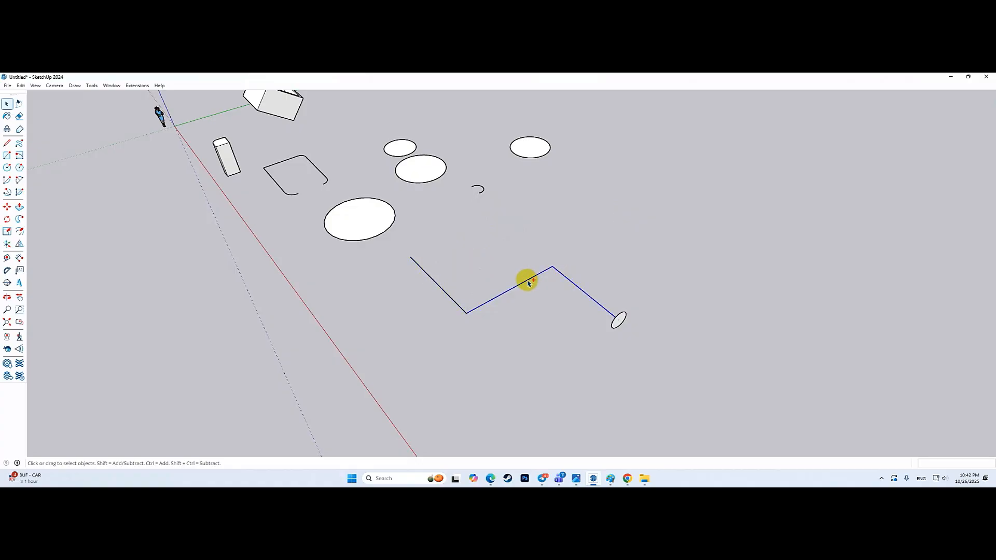
pyautogui.click(536, 298)
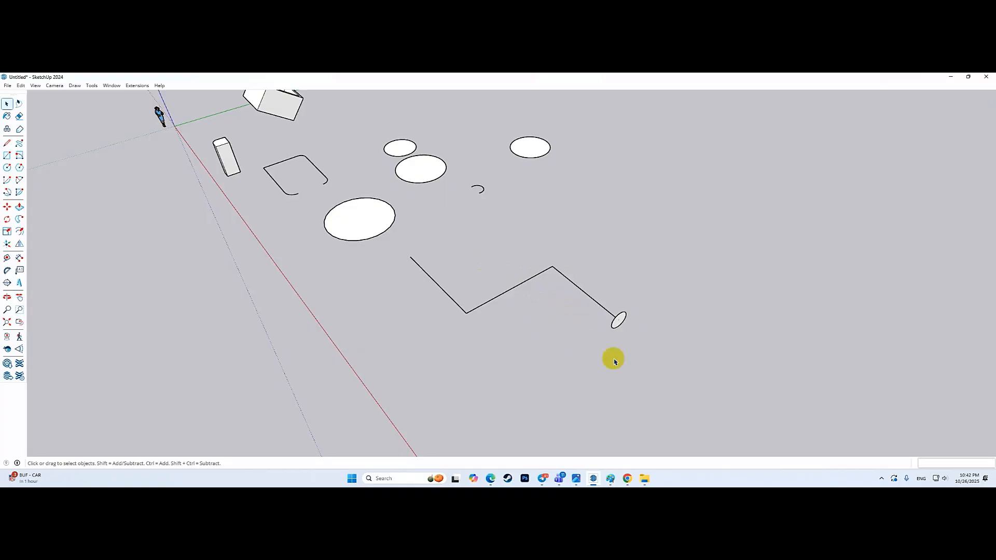
# - Try crossing selections on the zigzag path and the neighbouring large circle, ending with only the path's three segments selected
pyautogui.moveTo(550, 310); pyautogui.dragTo(546, 267)
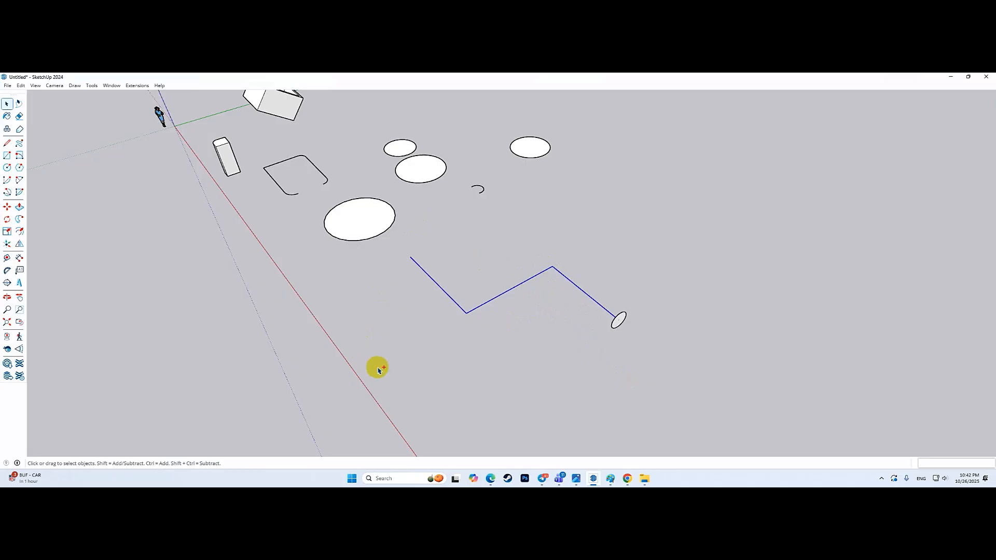
pyautogui.moveTo(485, 334); pyautogui.dragTo(326, 182)
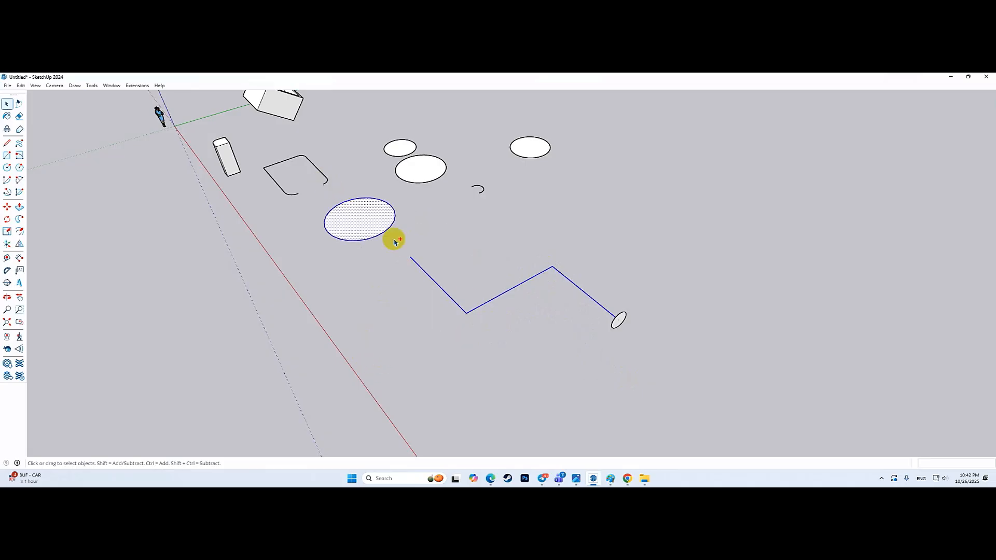
pyautogui.click(505, 327)
pyautogui.moveTo(493, 338); pyautogui.dragTo(451, 296)
pyautogui.keyDown('ctrl'); pyautogui.moveTo(563, 298); pyautogui.dragTo(477, 245); pyautogui.keyUp('ctrl')
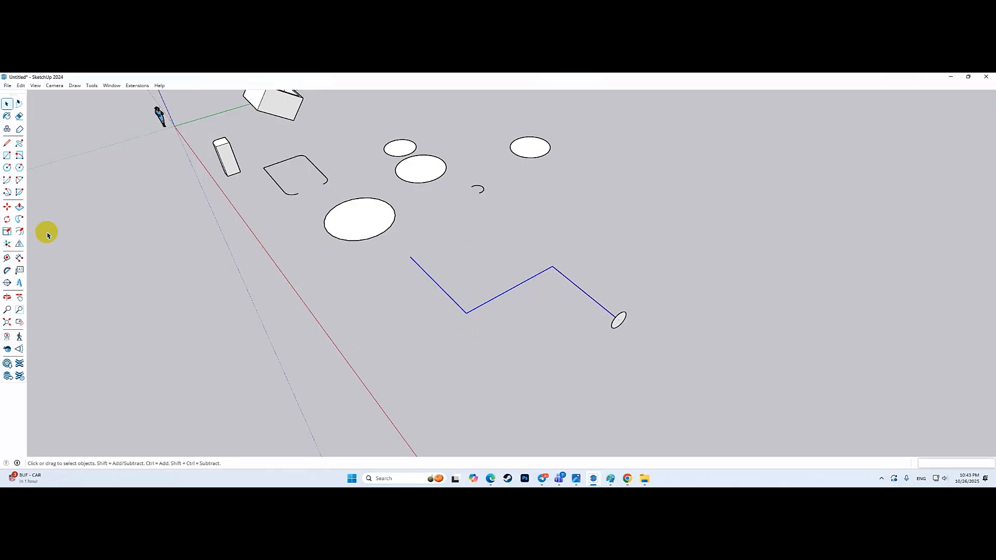
# - Extrude the circle at the zigzag path's end along the three preselected segments with Follow Me
pyautogui.click(20, 219)
pyautogui.scroll(2, 618, 317)
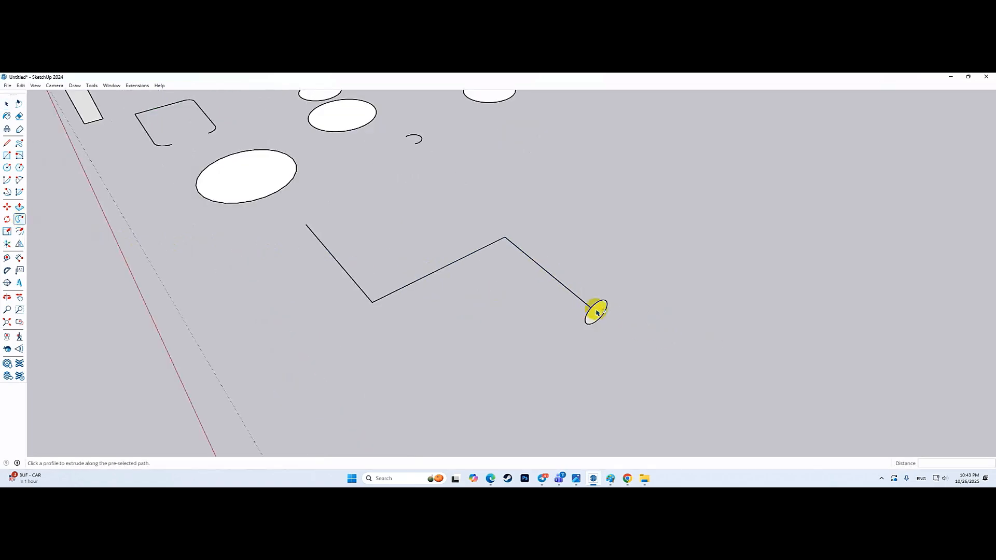
pyautogui.click(596, 311)
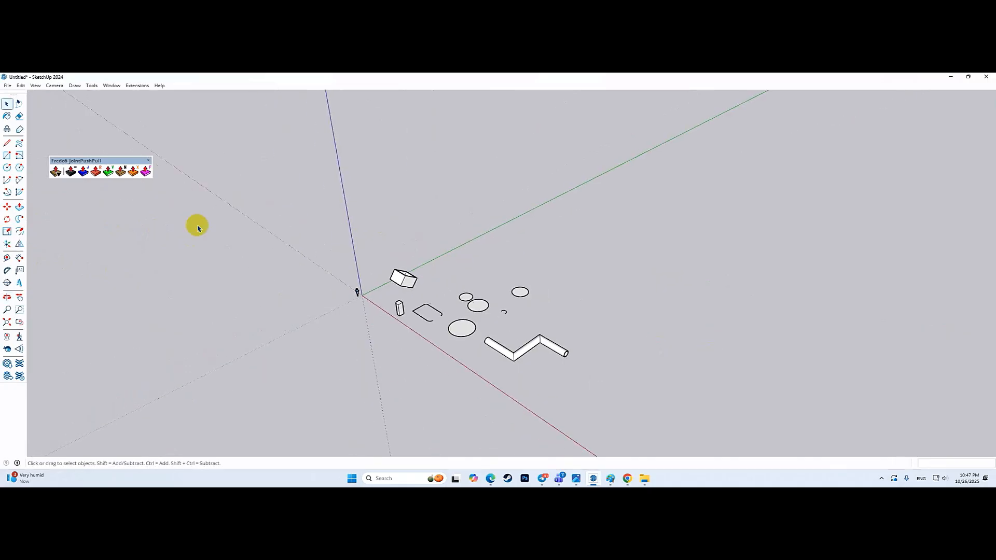
# - Close the floating JointPushPull toolbar and draw a single straight line in the empty area beyond the zigzag pipe's end
pyautogui.click(149, 160)
pyautogui.moveTo(238, 211); pyautogui.dragTo(276, 232, button='middle')
pyautogui.scroll(-2, 276, 234)
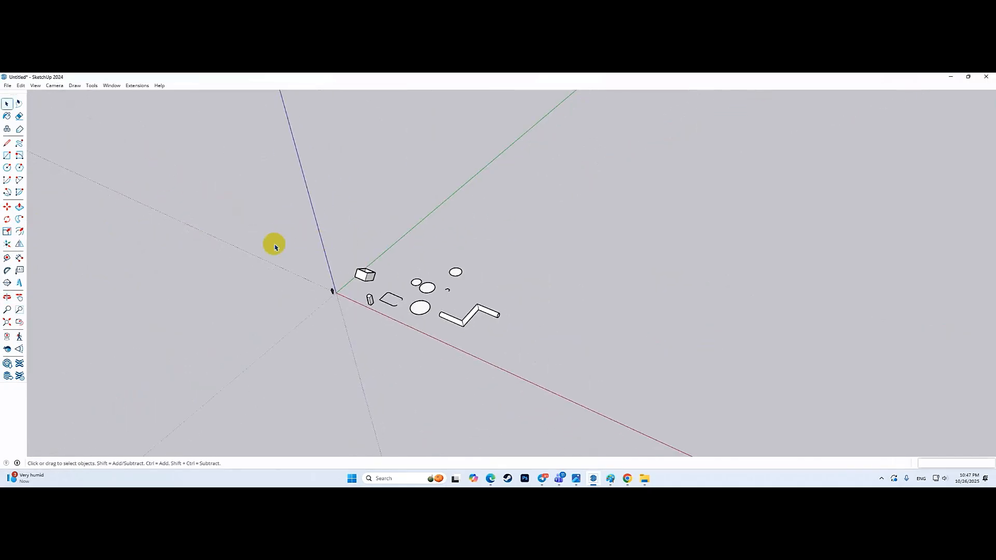
pyautogui.click(7, 143)
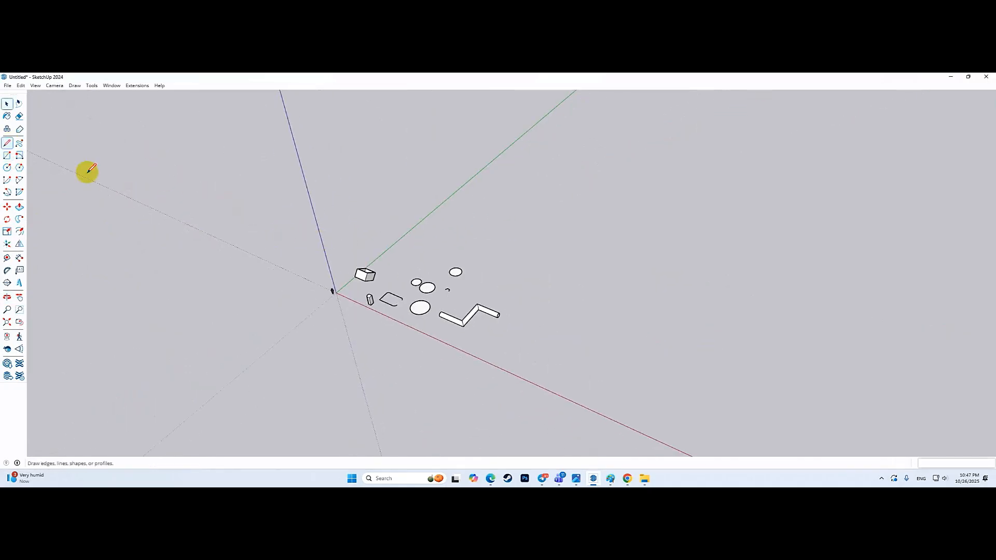
pyautogui.scroll(2, 493, 378)
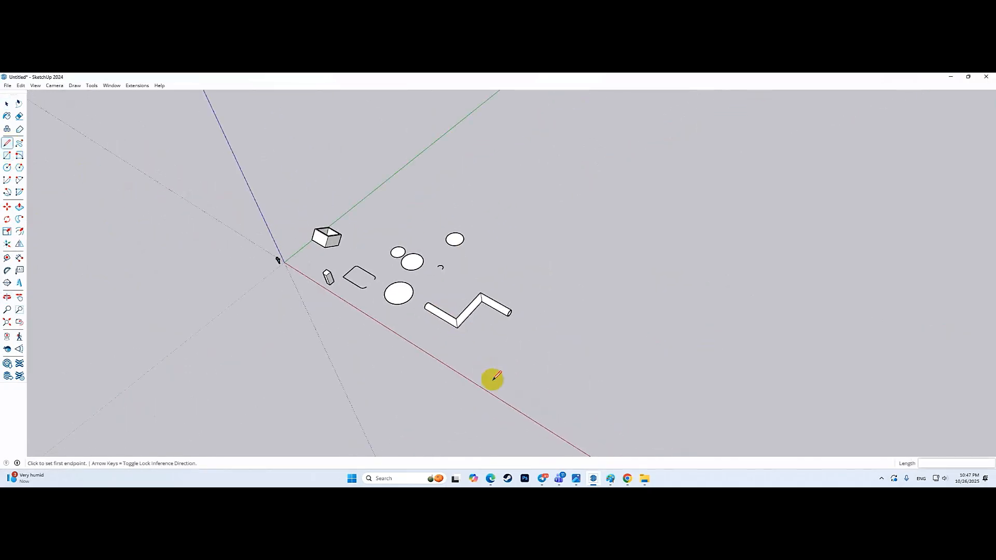
pyautogui.click(534, 334)
pyautogui.press('space')
pyautogui.scroll(2, 514, 365)
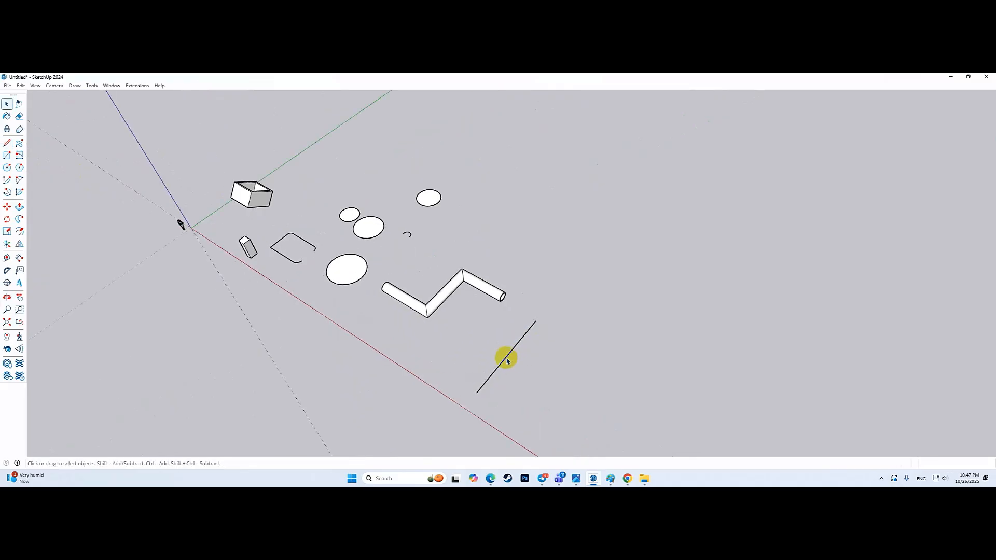
# - Select the new line, the large circle and the hollow box group in turn, ending with only the line selected
pyautogui.click(507, 356)
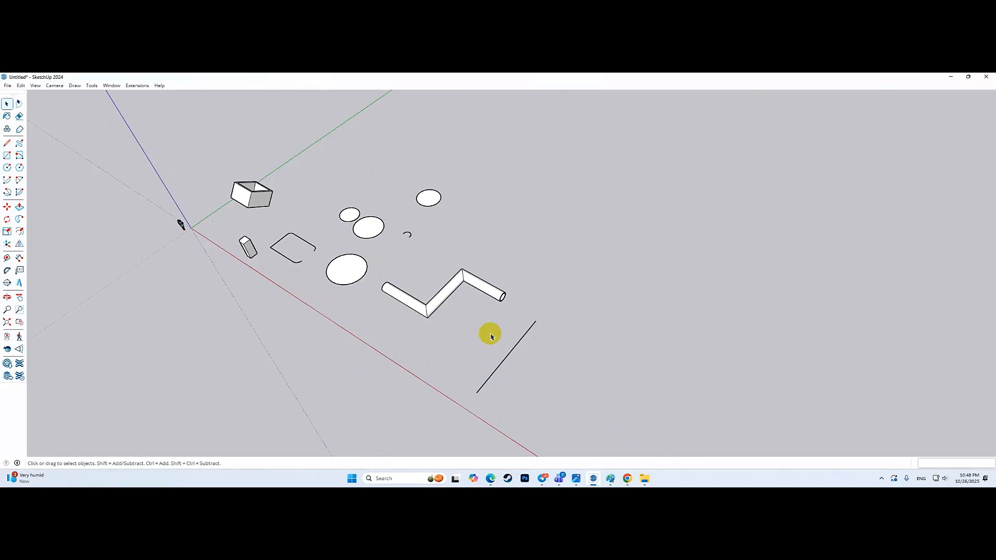
pyautogui.doubleClick(337, 270)
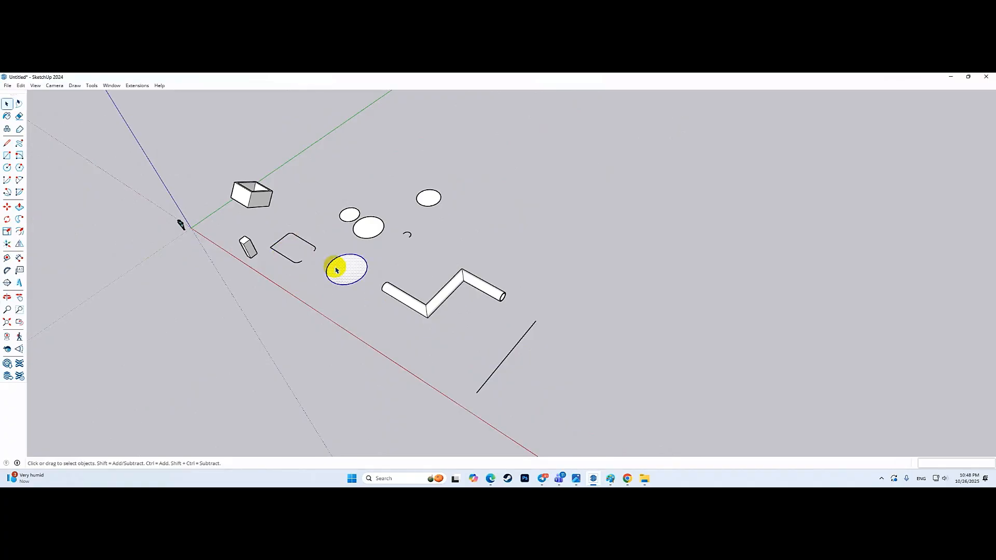
pyautogui.click(500, 368)
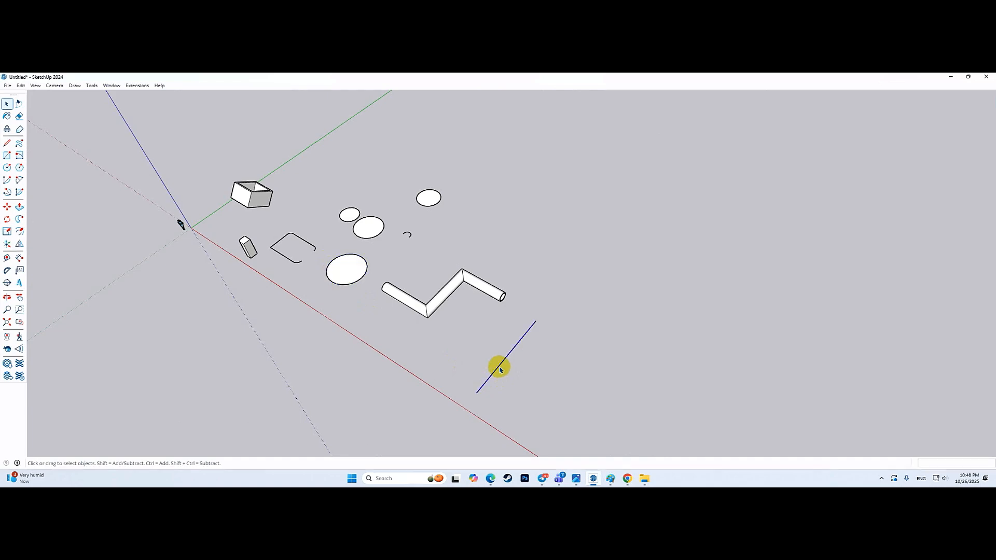
pyautogui.click(254, 199)
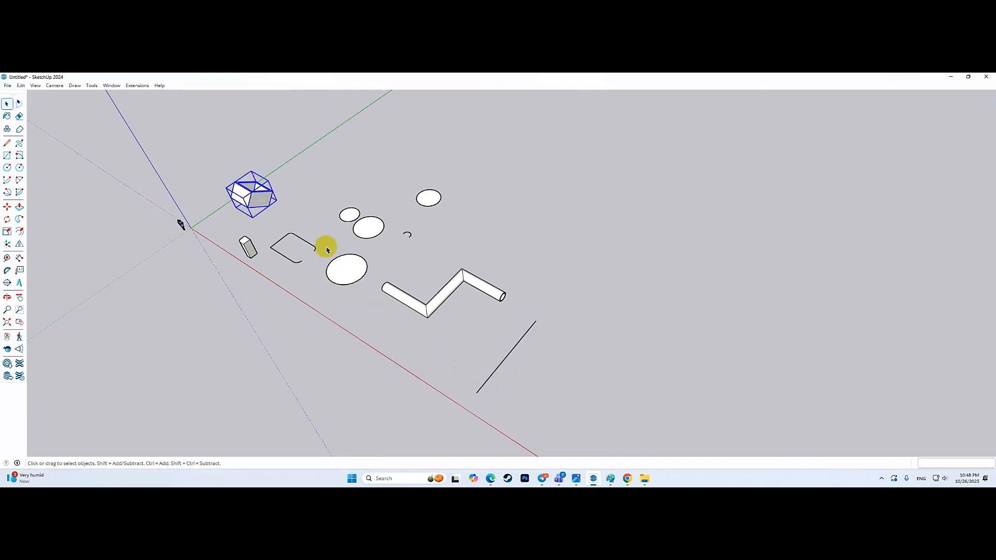
pyautogui.scroll(1, 524, 339)
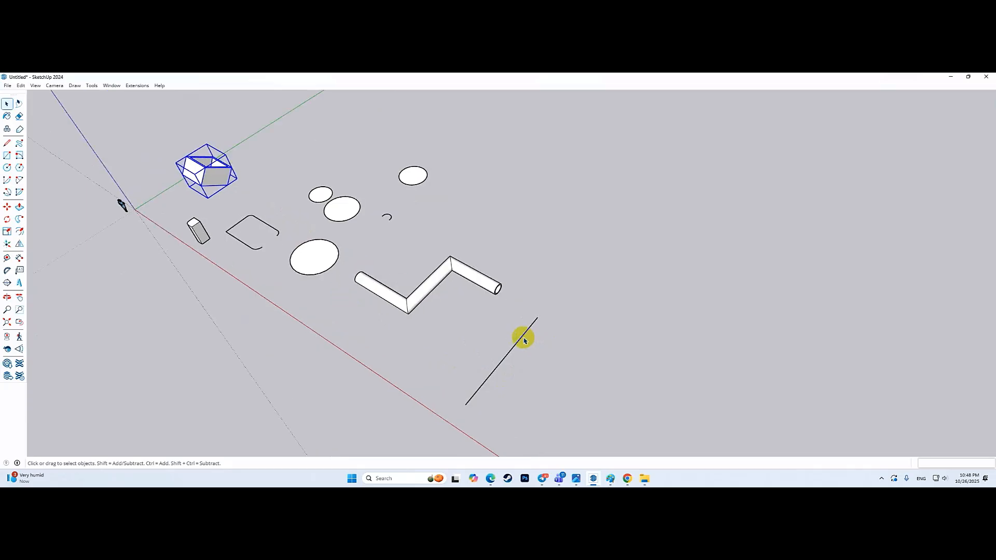
pyautogui.click(523, 340)
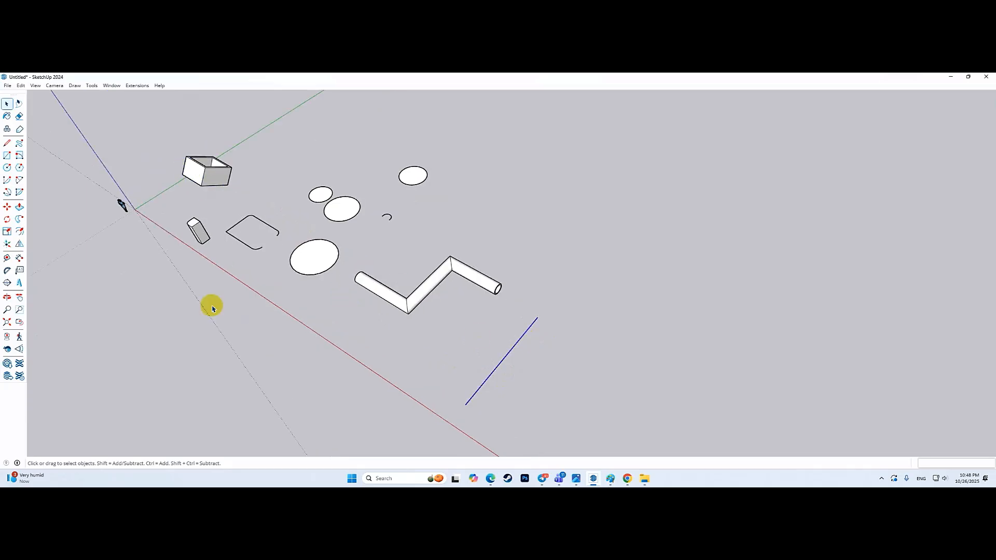
# - Try moving the line from its endpoint nearest the red axis, locking the direction to different axes and finally to red
pyautogui.click(7, 206)
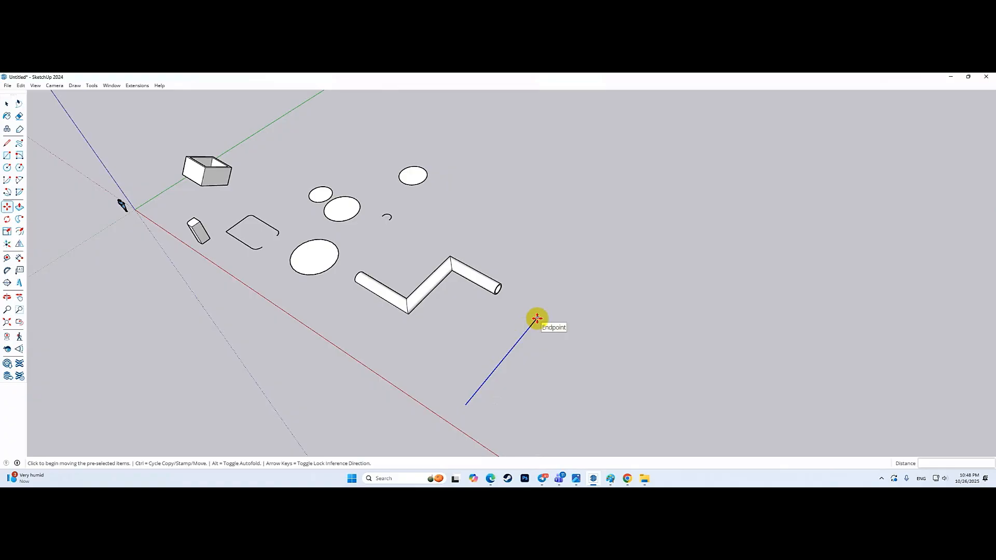
pyautogui.moveTo(520, 316); pyautogui.dragTo(491, 397, button='middle')
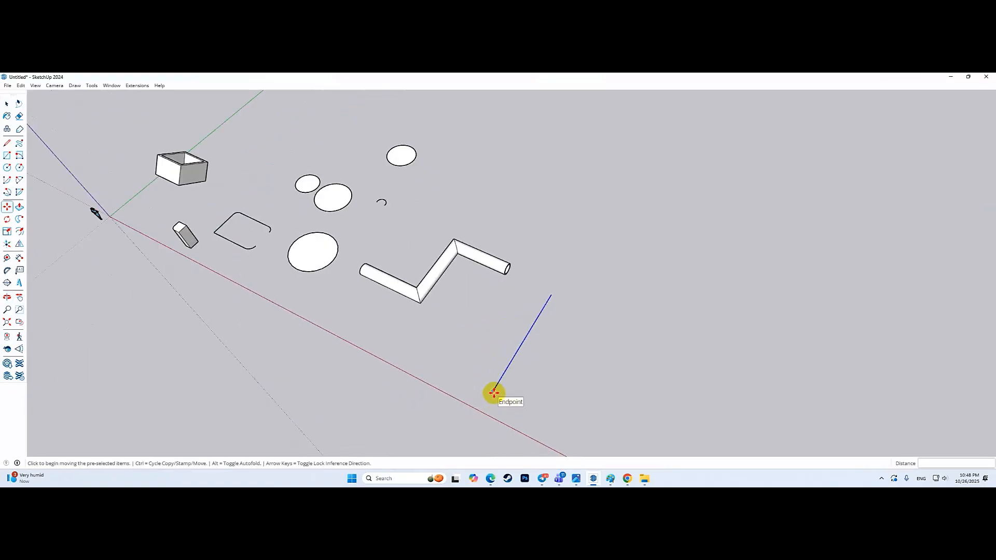
pyautogui.scroll(2, 494, 393)
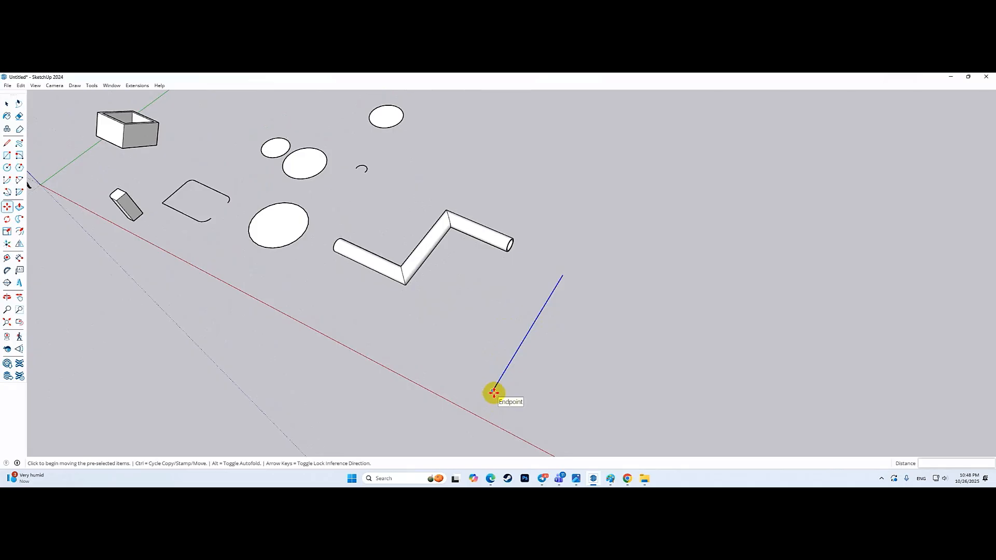
pyautogui.click(494, 393)
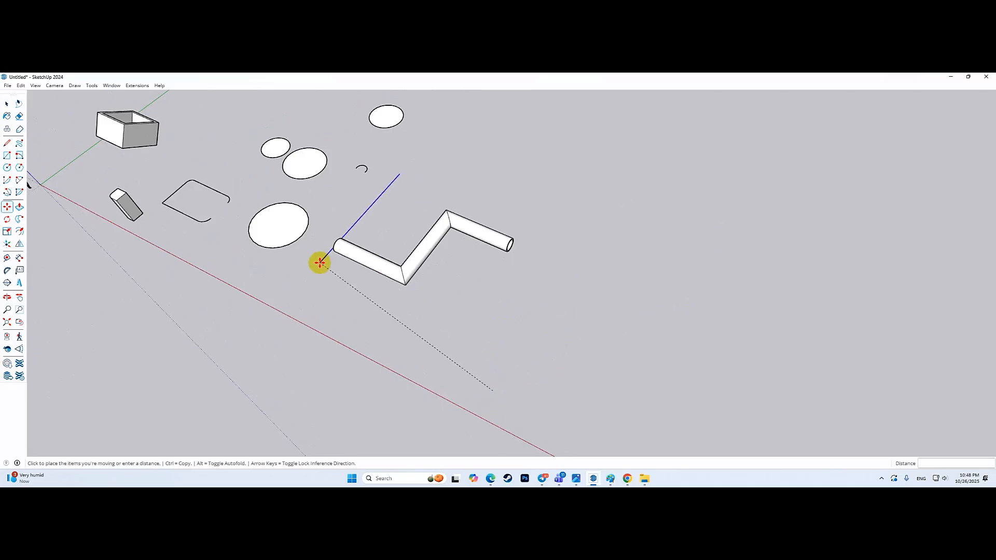
pyautogui.scroll(-4, 320, 263)
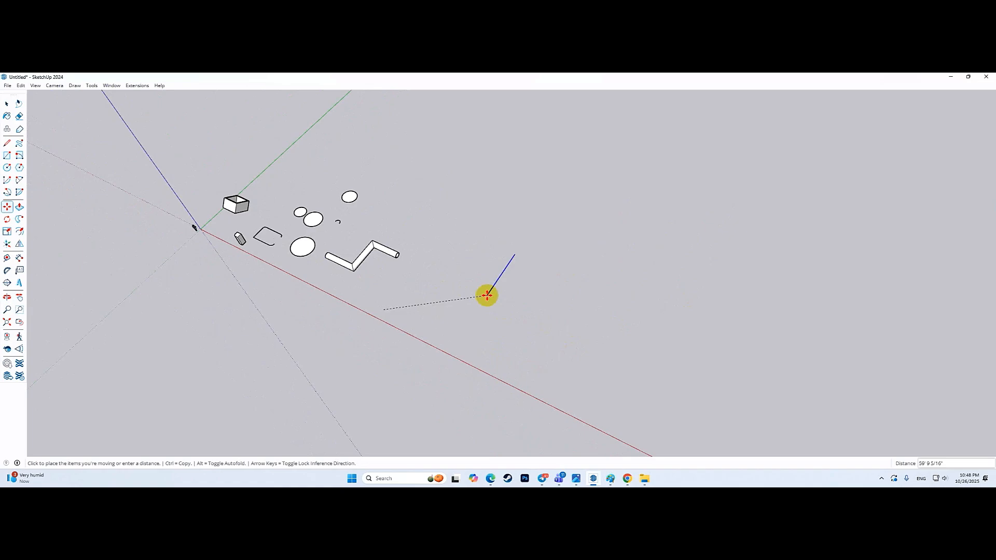
pyautogui.press('Right')
pyautogui.press('Left')
pyautogui.press('Up')
pyautogui.press('Right')
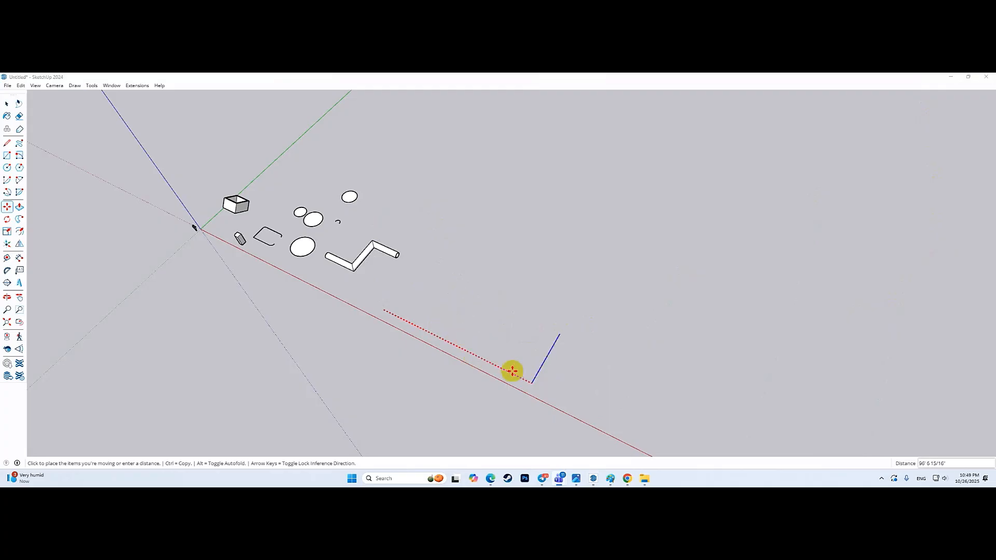
pyautogui.click(7, 103)
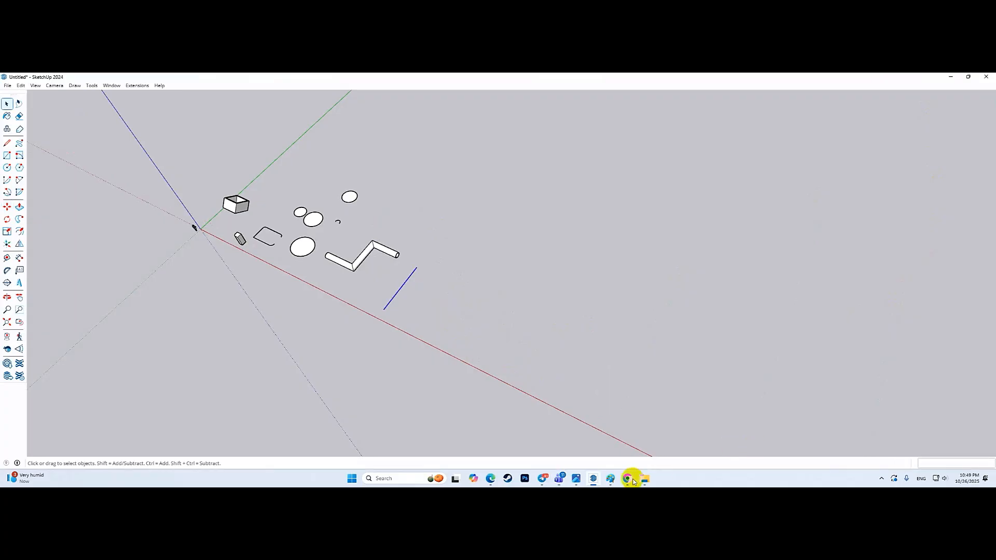
# - View the Ctrl key on the keyboard picture in the Photos app and return to SketchUp
pyautogui.click(577, 478)
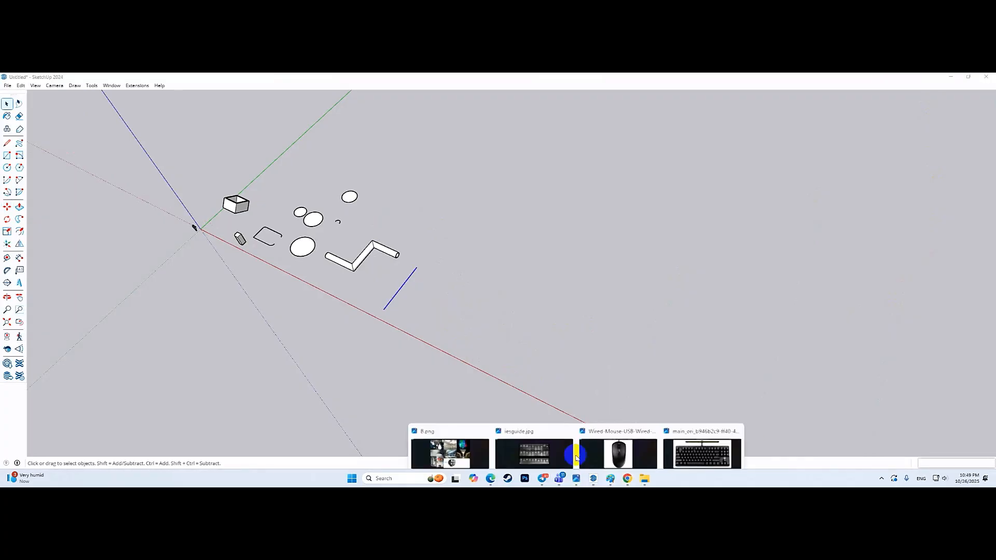
pyautogui.click(700, 442)
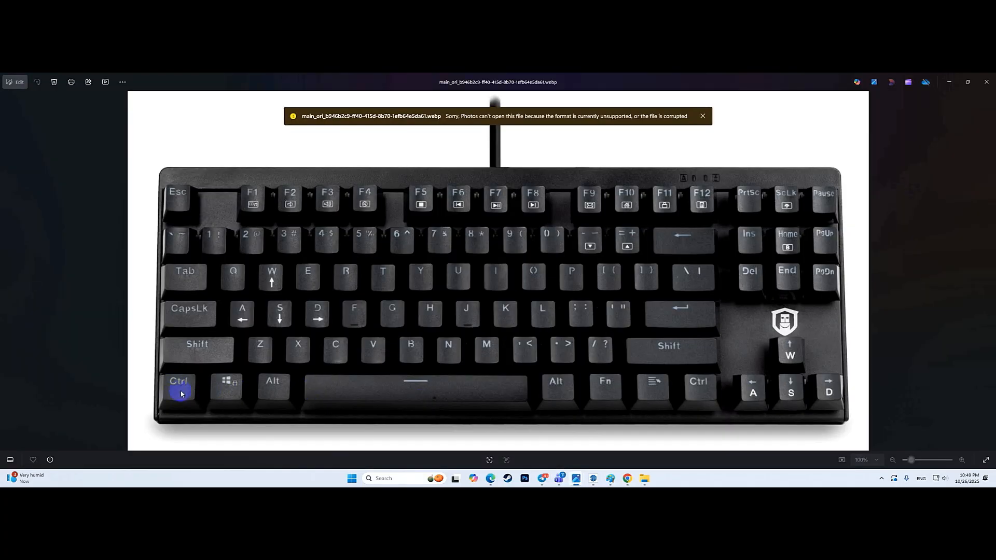
pyautogui.click(940, 88)
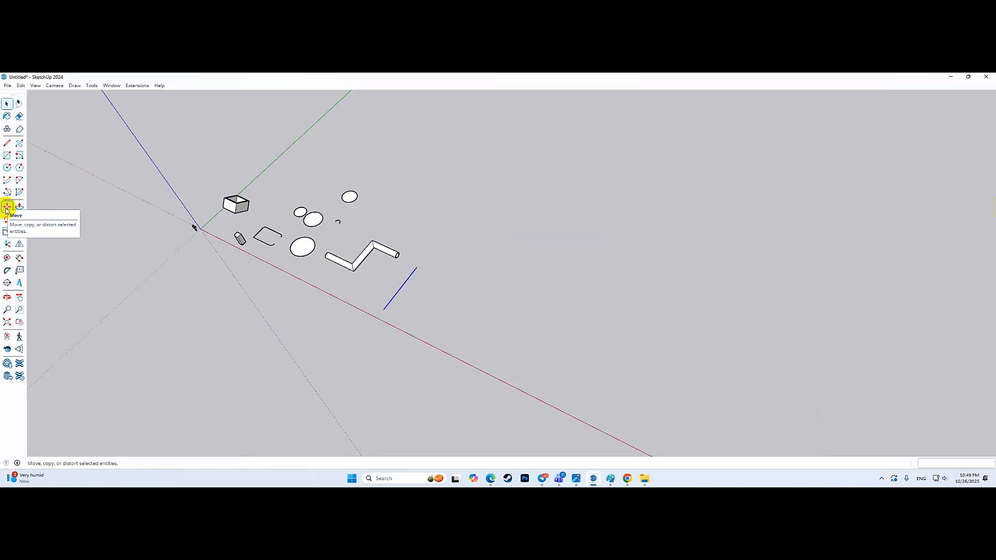
# - Try copying the selected line 2' along the red axis from its endpoint nearest that axis
pyautogui.click(7, 208)
pyautogui.scroll(5, 369, 283)
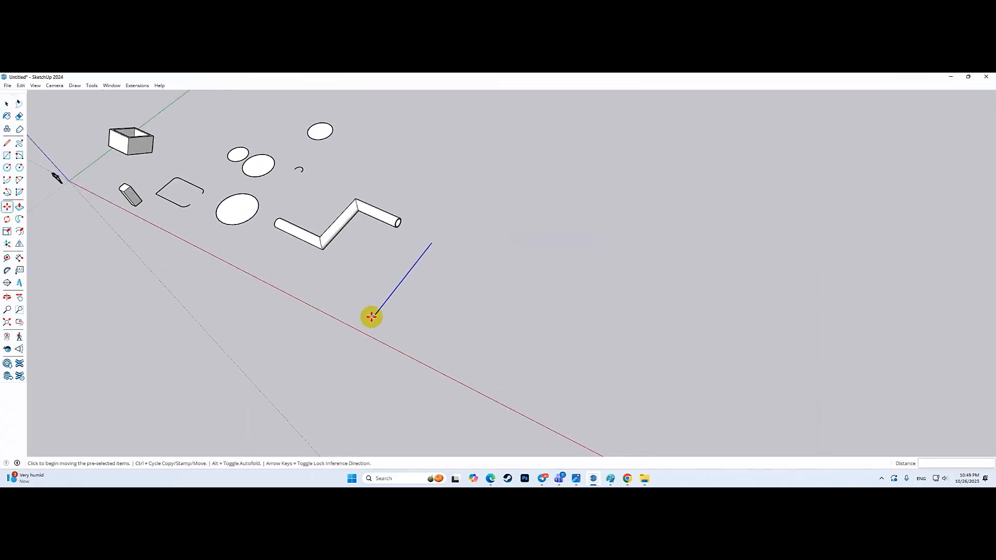
pyautogui.click(372, 316)
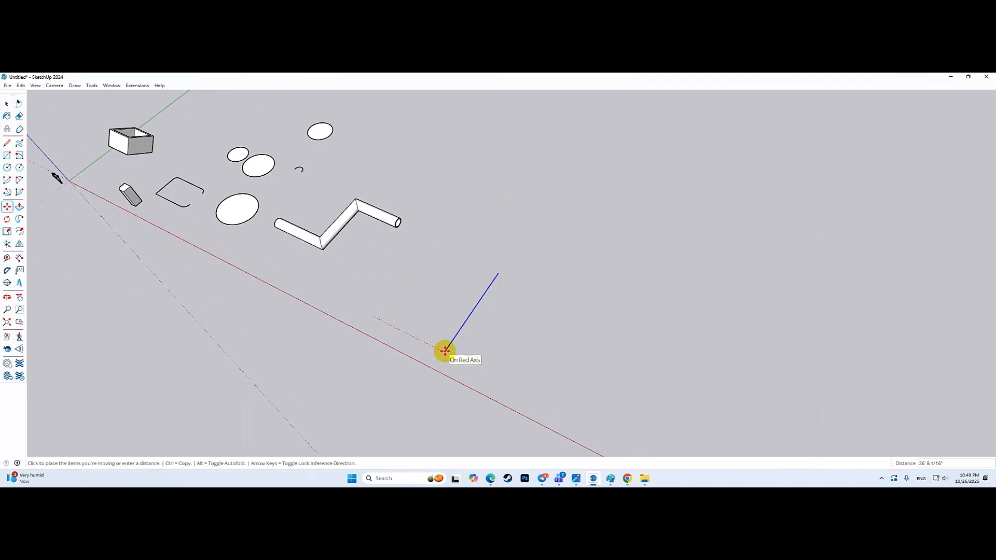
pyautogui.press('ctrl')
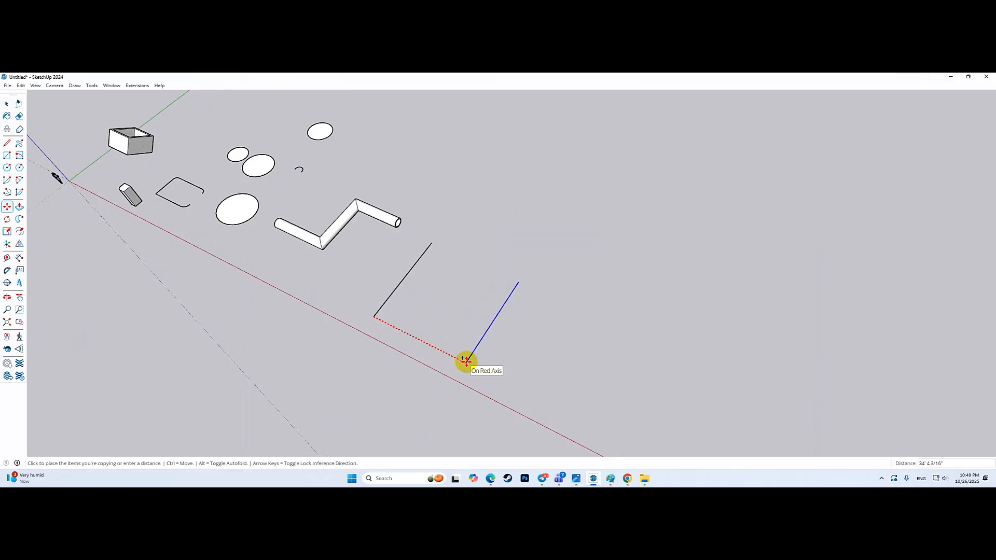
pyautogui.write('2')
pyautogui.press('Return')
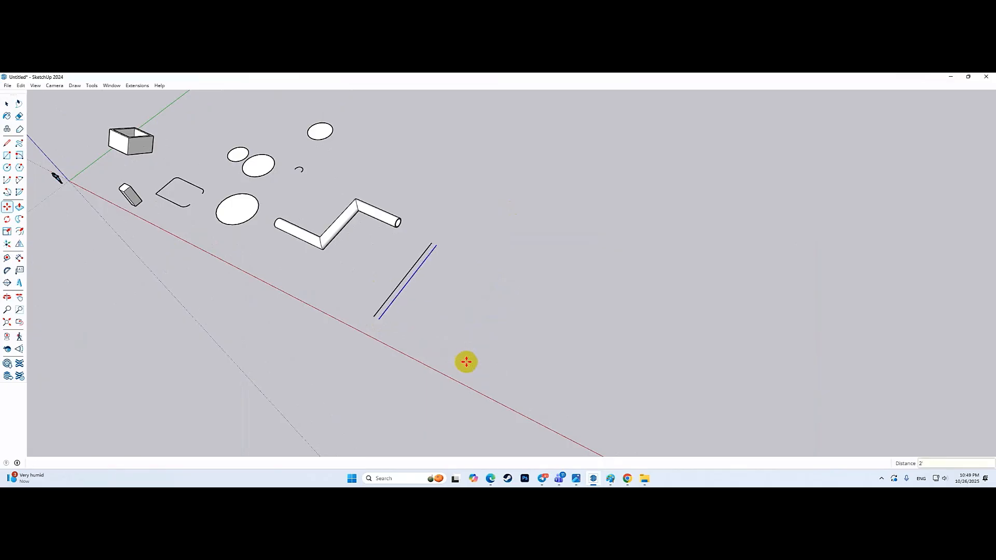
# - Set the copy distance to 3', then delete the copied line and reselect the original
pyautogui.write("3'")
pyautogui.press('Return')
pyautogui.press('space')
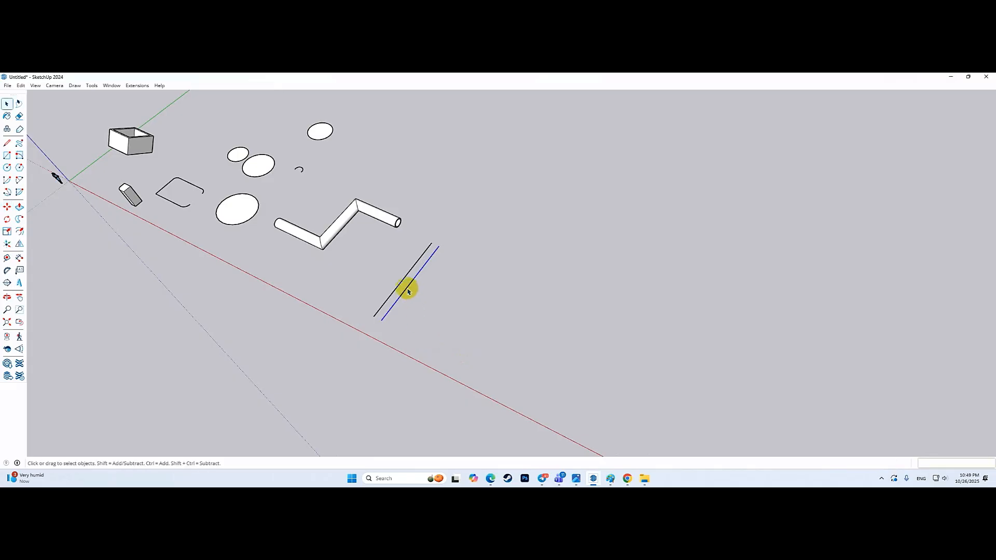
pyautogui.press('Delete')
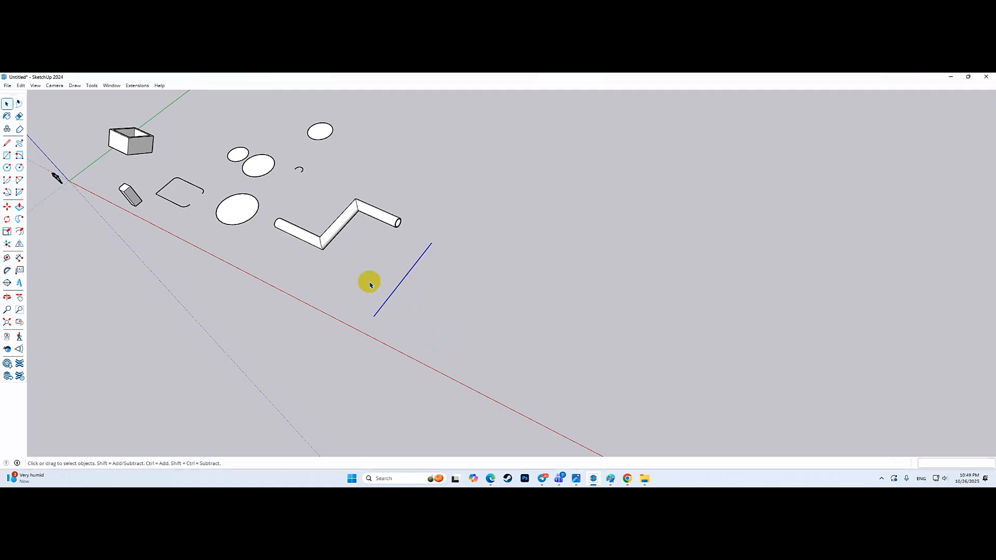
# - Copy the original line 2' along the red axis from its endpoint nearest that axis, with the direction locked
pyautogui.click(10, 208)
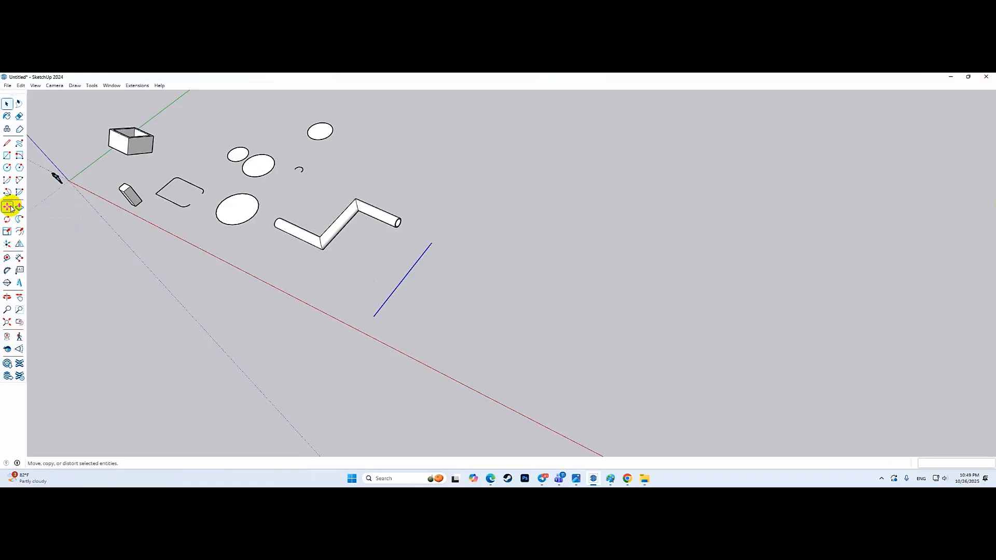
pyautogui.click(374, 318)
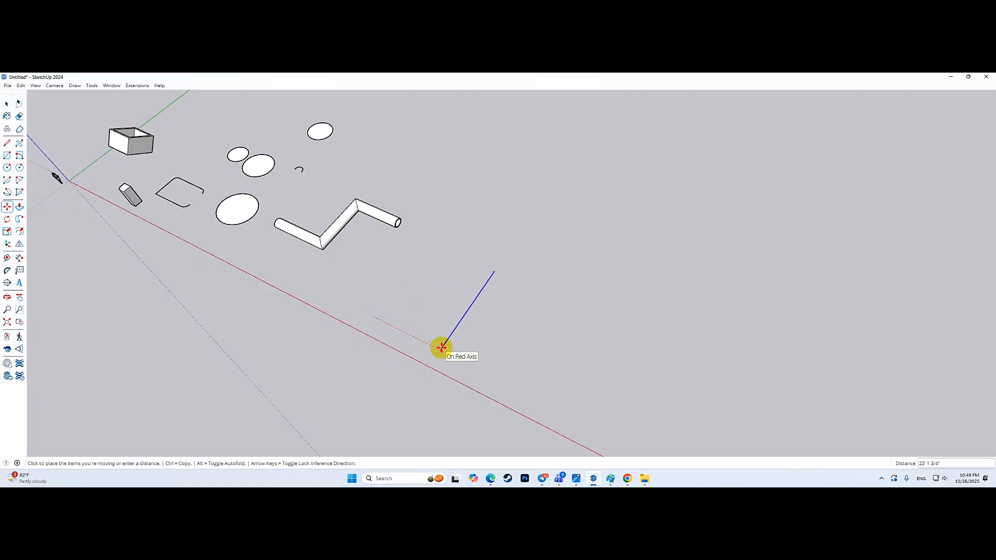
pyautogui.press('Right')
pyautogui.press('ctrl')
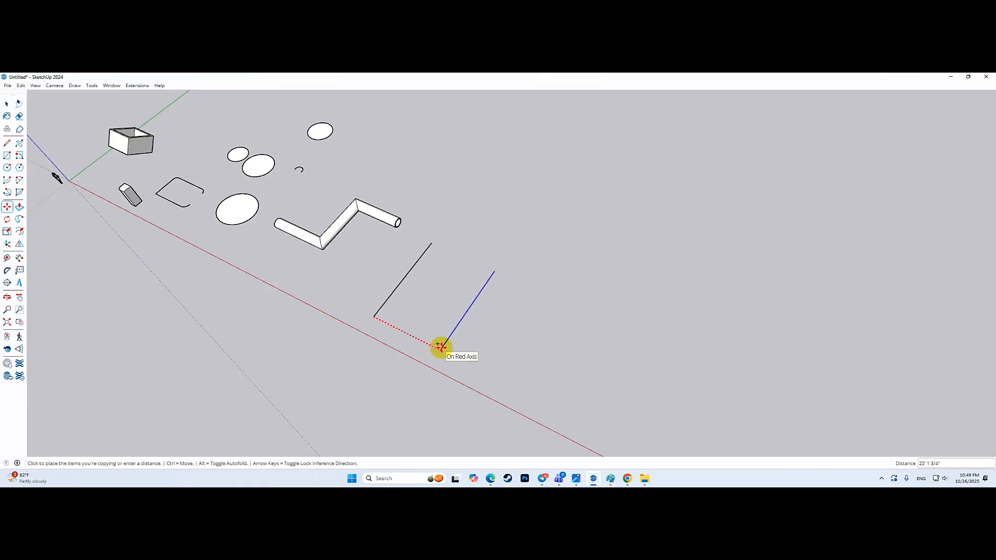
pyautogui.write('2')
pyautogui.press('Return')
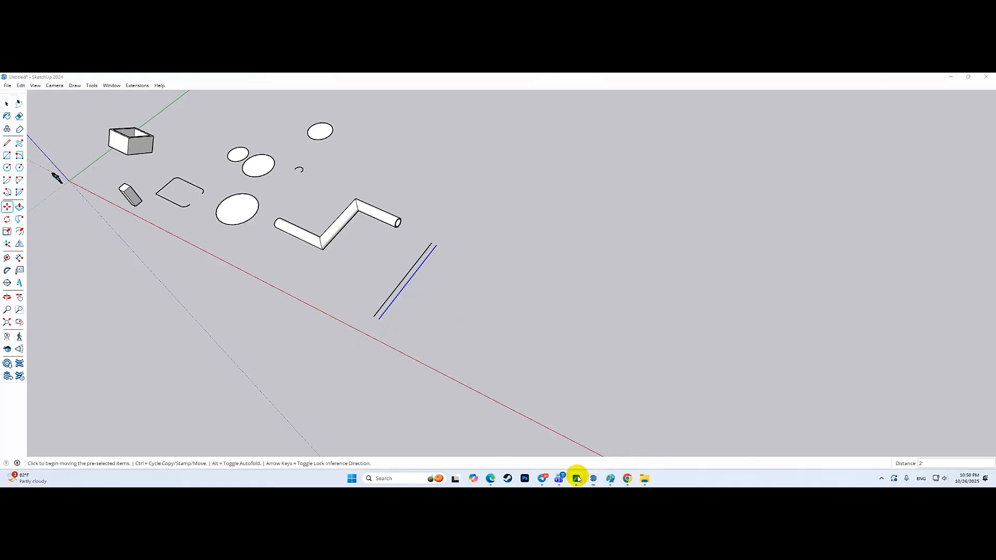
# - View the asterisk key on the keyboard picture in the Photos app and return to the two parallel lines in SketchUp
pyautogui.moveTo(575, 477)
pyautogui.click(710, 452)
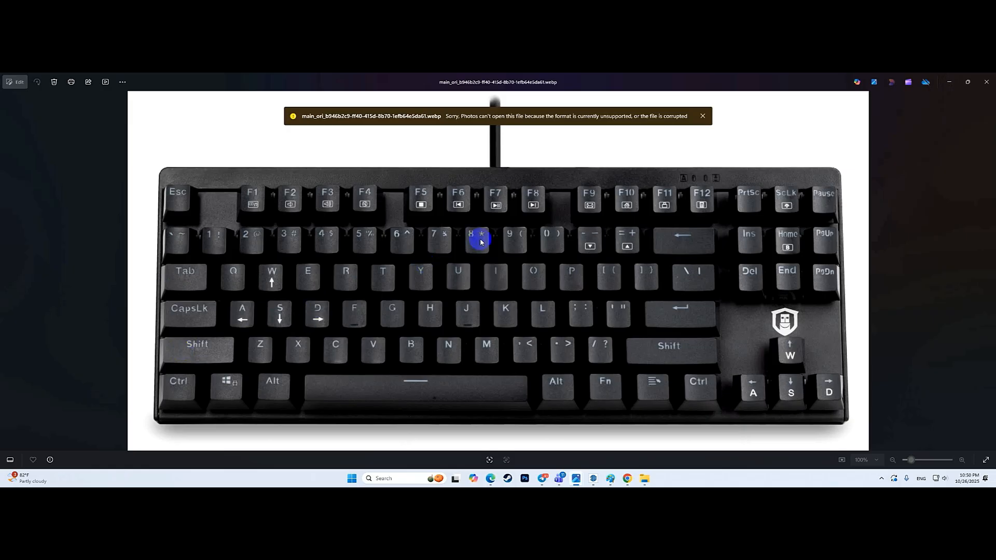
pyautogui.click(949, 82)
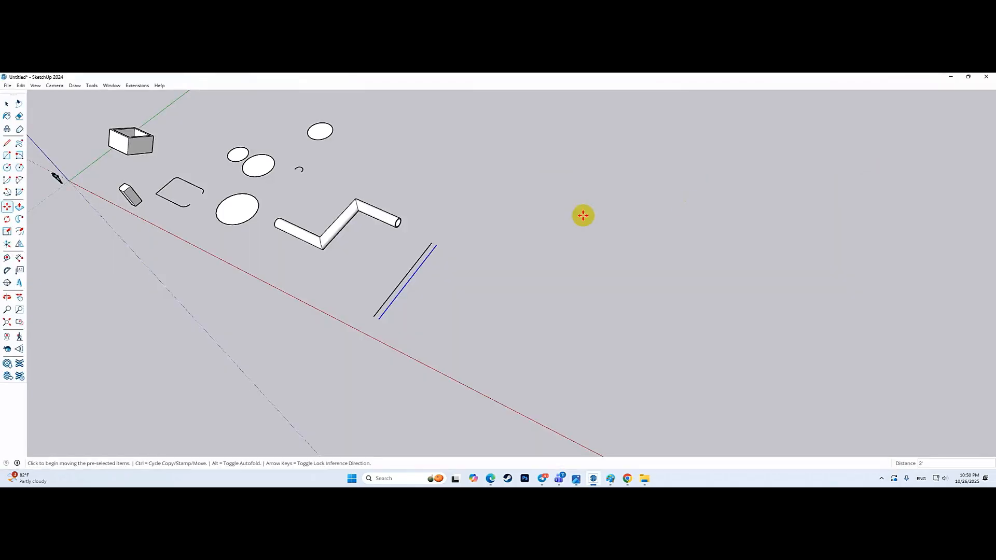
pyautogui.scroll(1, 438, 260)
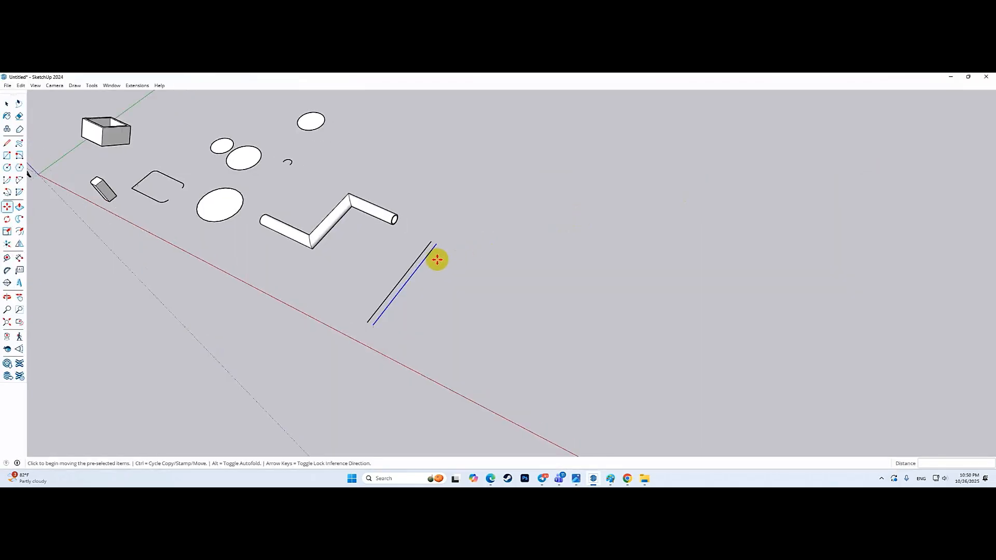
# - Array the copied line 10 times and then 100 times at the same spacing, and undo back to the single original line
pyautogui.scroll(1, 438, 260)
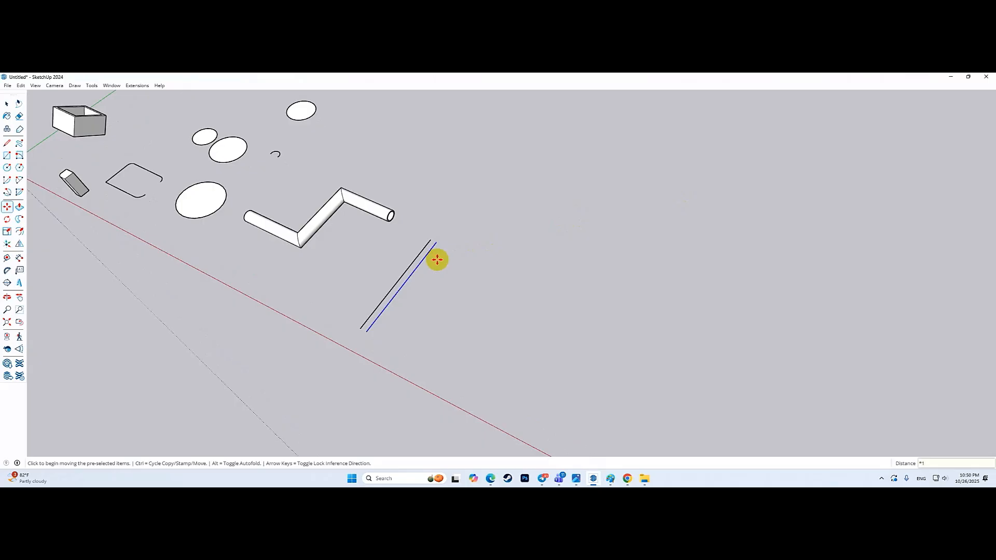
pyautogui.press('Return')
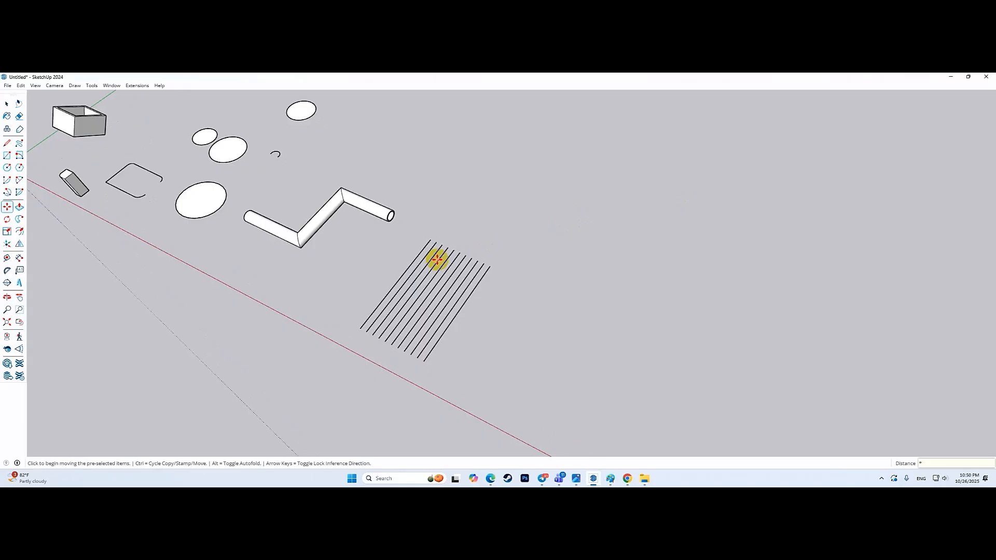
pyautogui.press('Return')
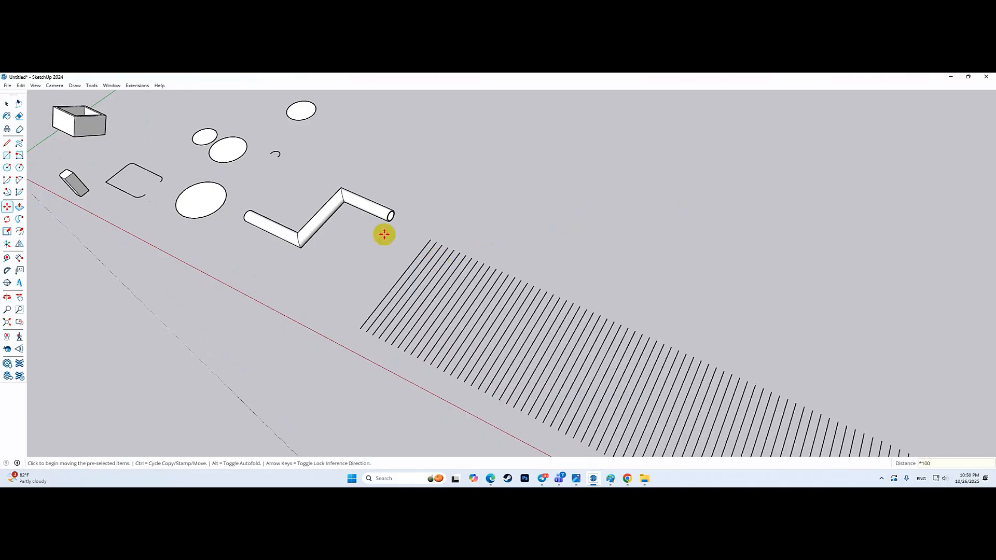
pyautogui.scroll(-5, 371, 186)
pyautogui.scroll(1, 374, 193)
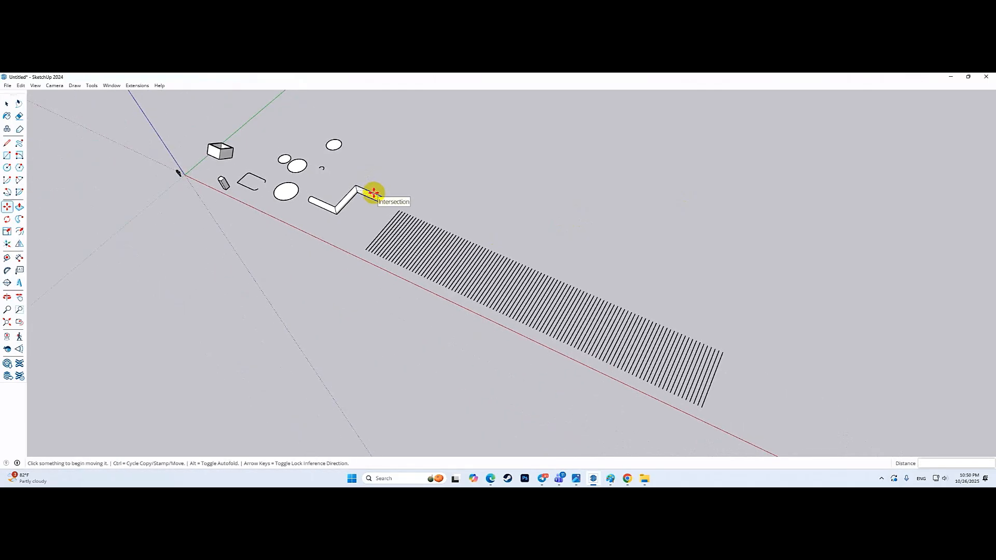
pyautogui.hotkey('ctrl', 'z')
pyautogui.scroll(4, 374, 211)
pyautogui.press('space')
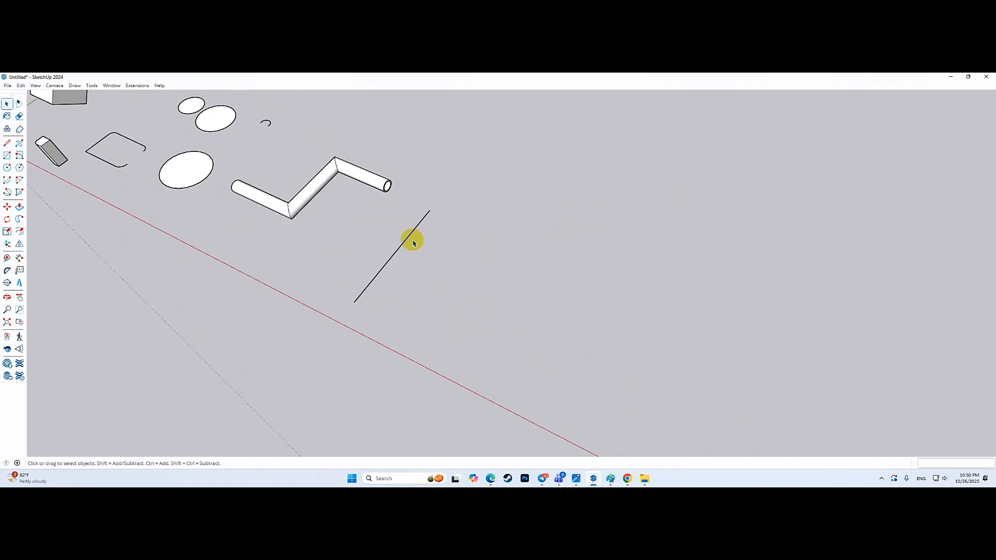
# - Try copying the original line 3' along the red axis and repeating it 50 times, then undo the copies
pyautogui.click(394, 251)
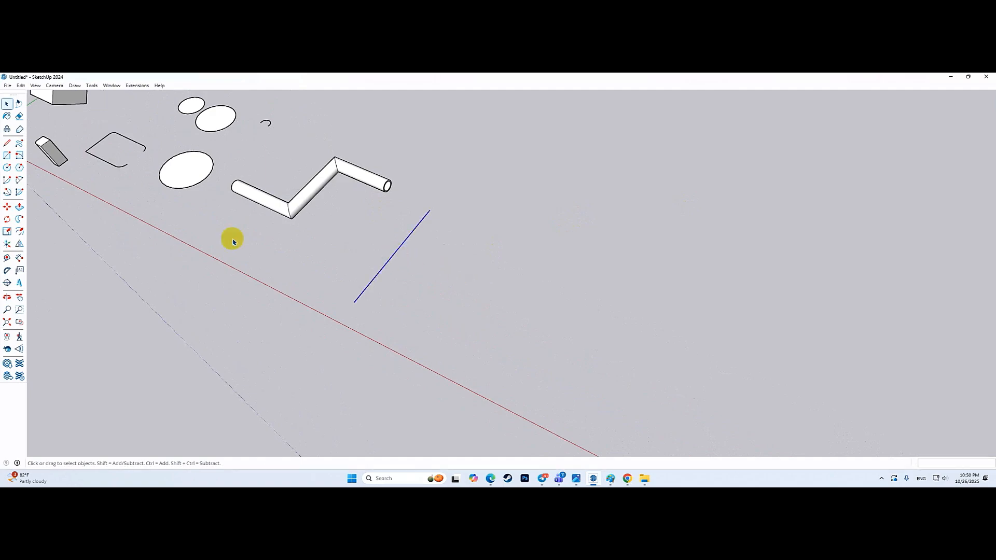
pyautogui.click(7, 207)
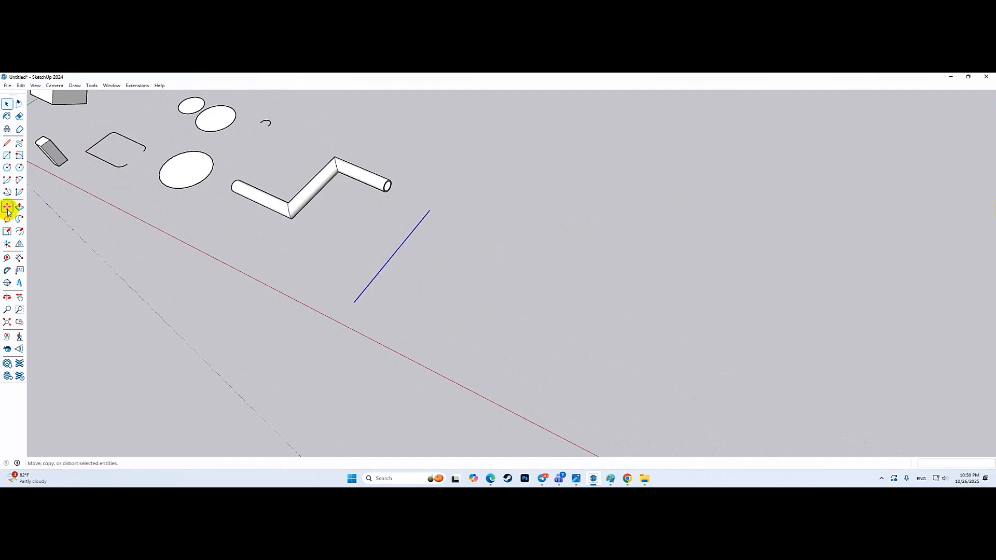
pyautogui.click(352, 299)
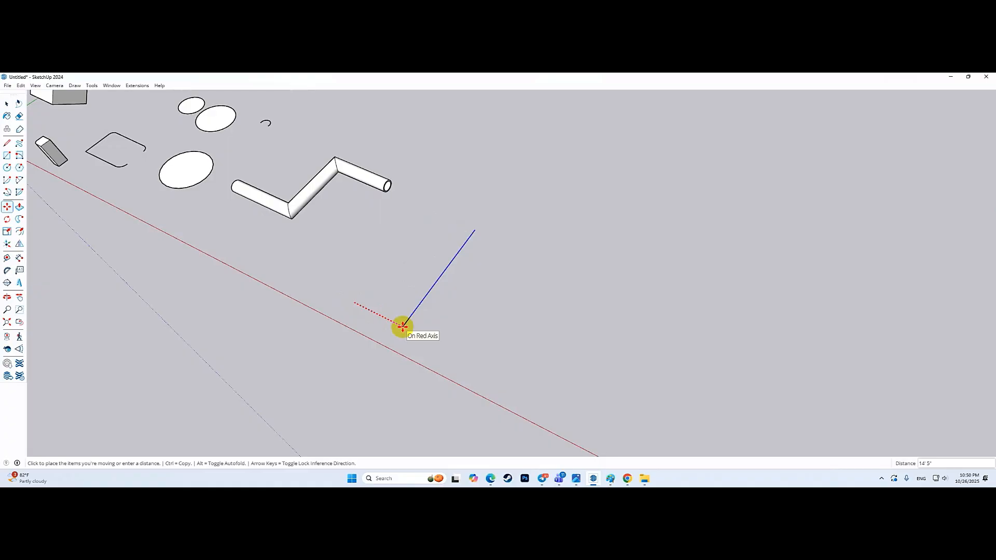
pyautogui.press('ctrl')
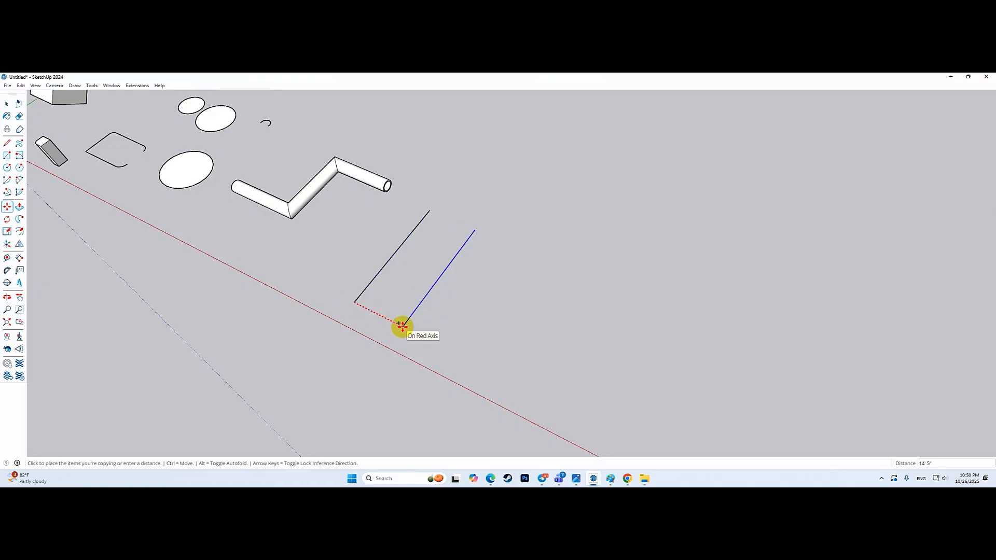
pyautogui.write('3')
pyautogui.press('Return')
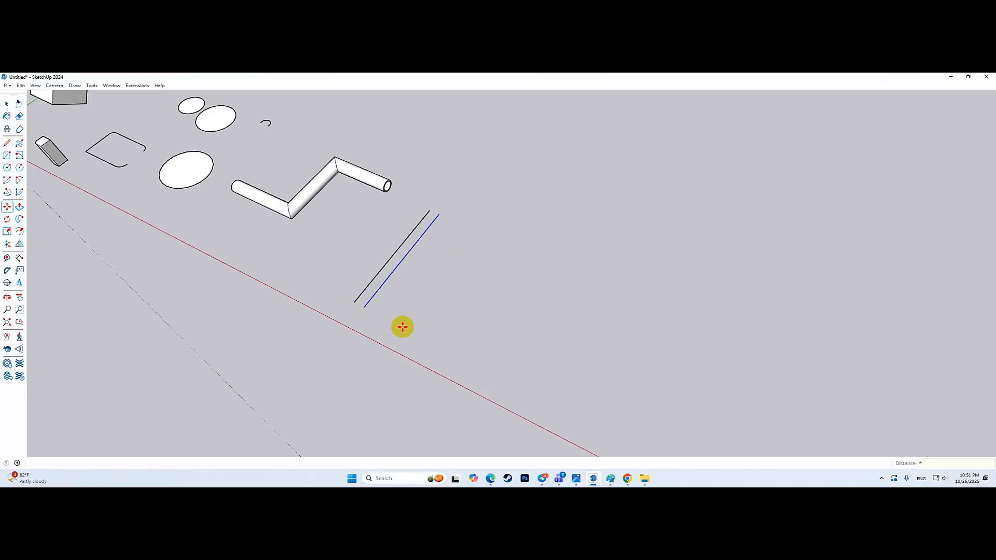
pyautogui.press('Return')
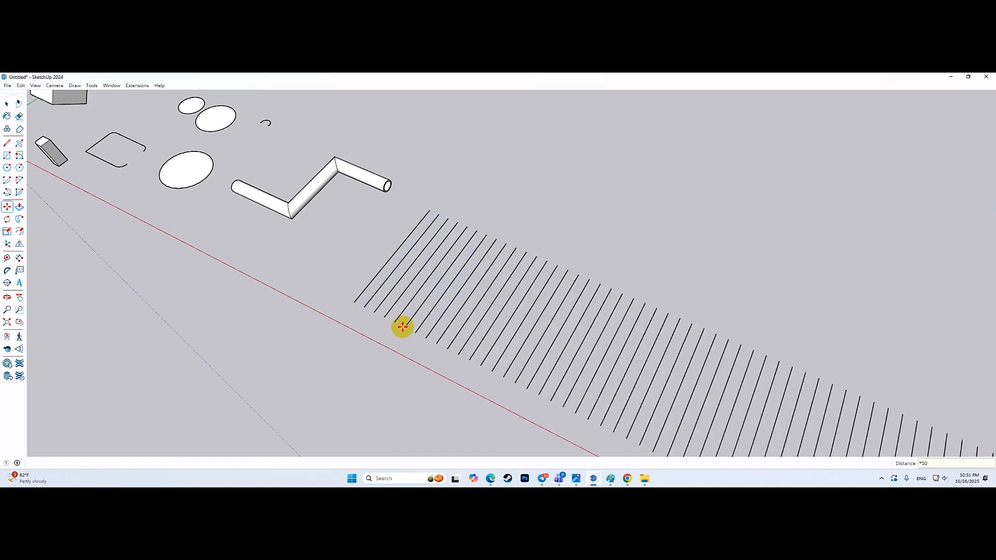
pyautogui.press('space')
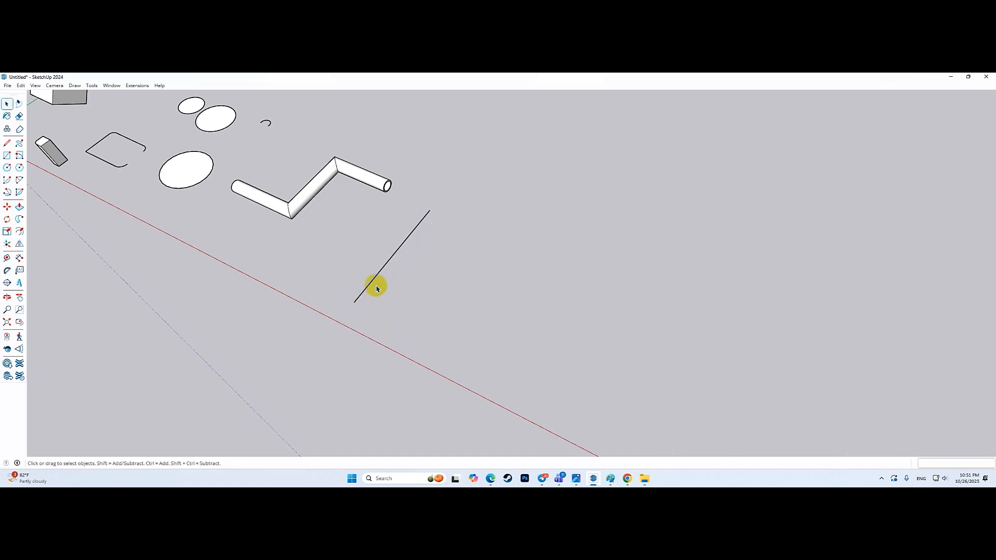
# - Copy the original line 10' along the red axis from its endpoint nearest that axis
pyautogui.click(375, 275)
pyautogui.click(6, 207)
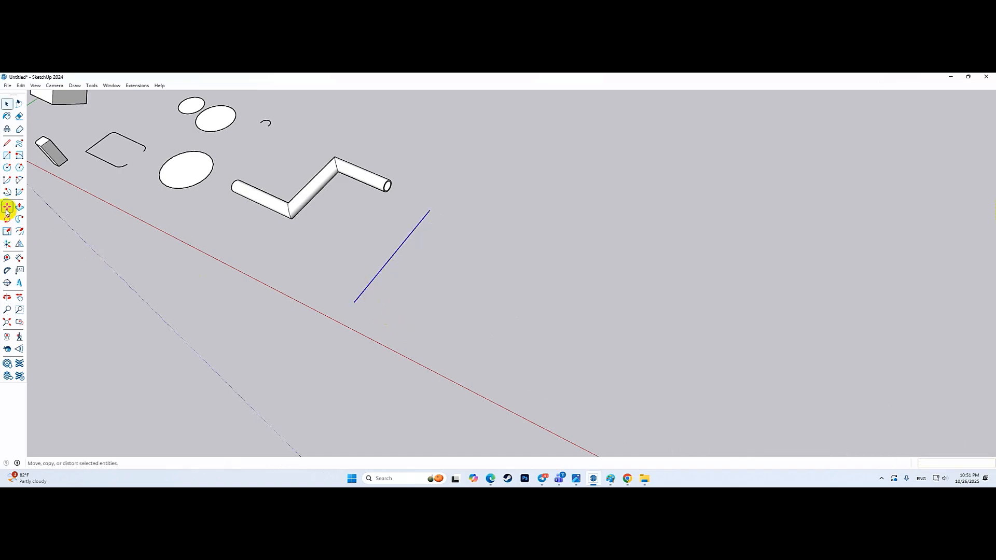
pyautogui.click(354, 302)
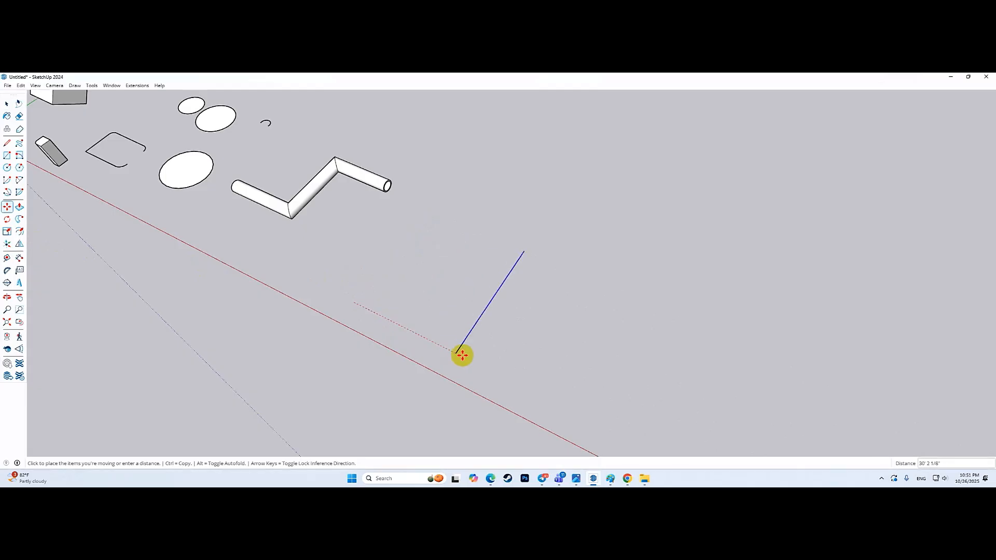
pyautogui.press('ctrl')
pyautogui.write('1')
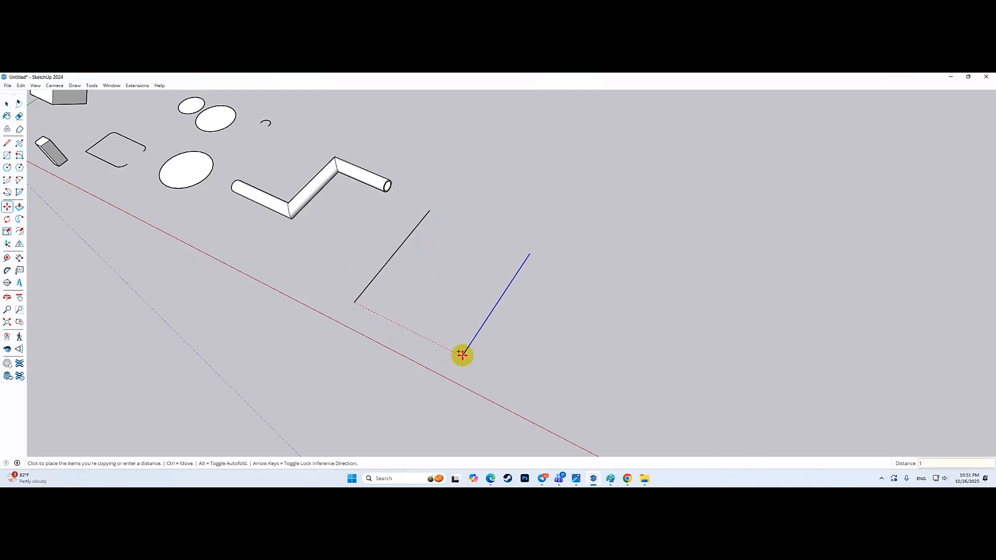
pyautogui.write("0'")
pyautogui.press('Return')
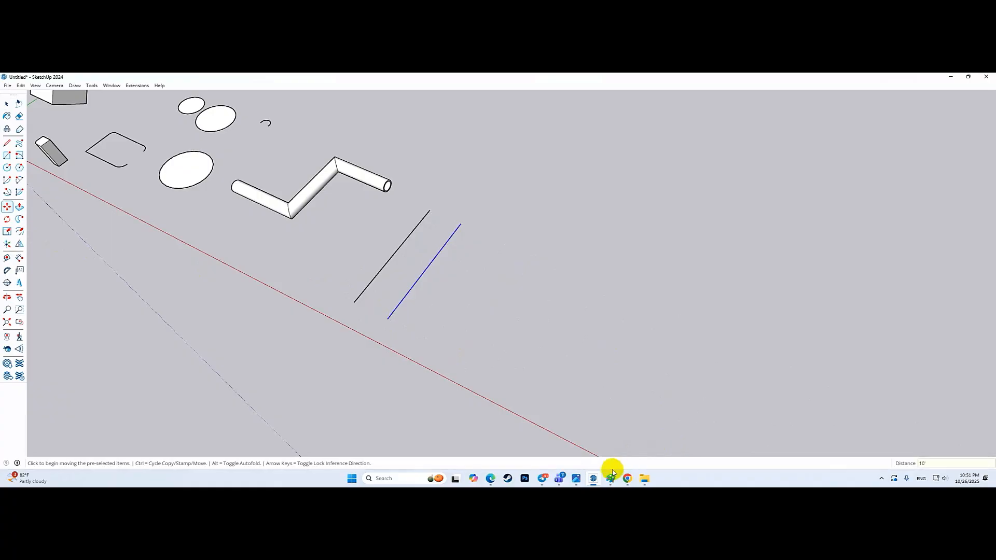
# - View the slash key on the keyboard picture in the Photos app and return to the two lines in SketchUp
pyautogui.moveTo(579, 477)
pyautogui.click(695, 449)
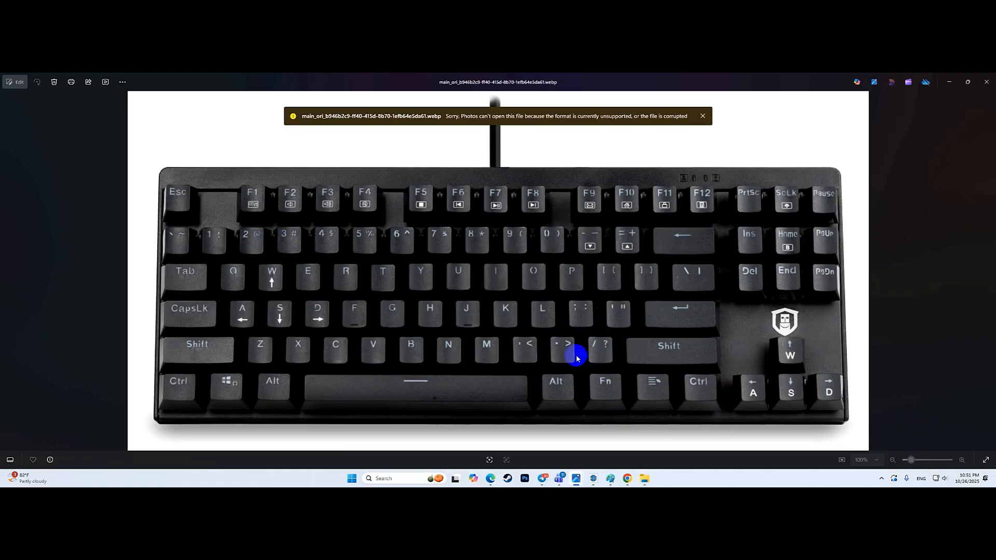
pyautogui.click(950, 82)
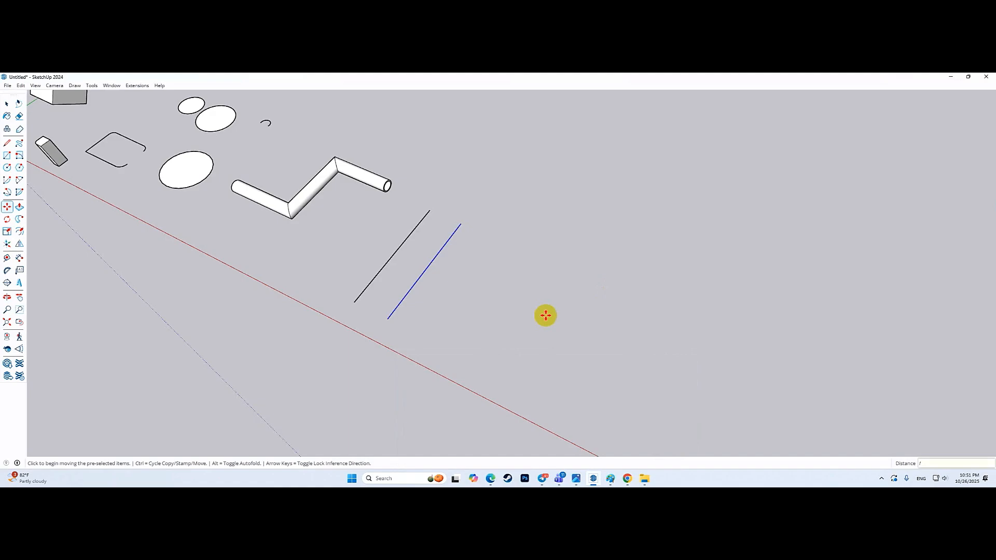
# - Divide the 10' gap between the two lines with evenly spaced copies, first into 5 and finally into 100 divisions
pyautogui.press('Return')
pyautogui.press('Return')
pyautogui.press('Return')
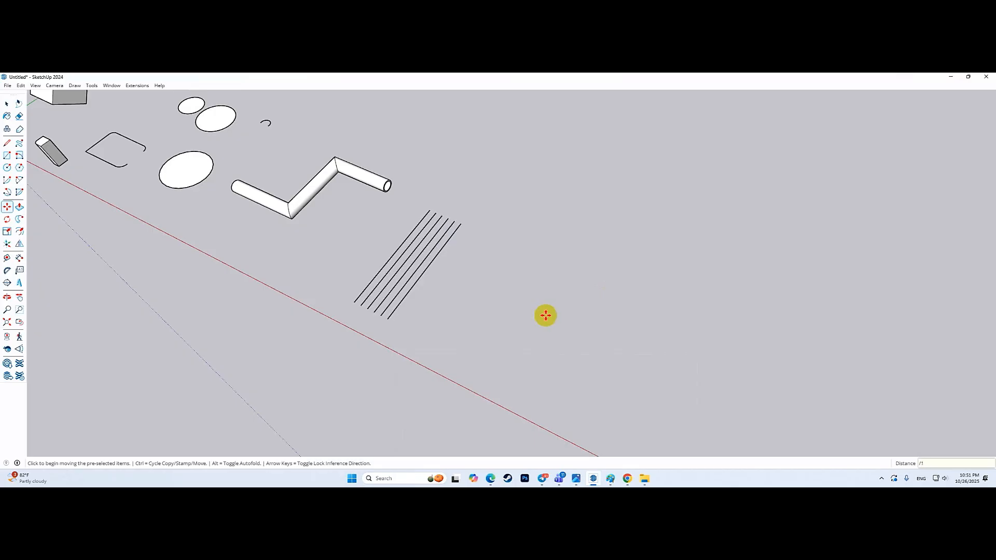
pyautogui.press('Return')
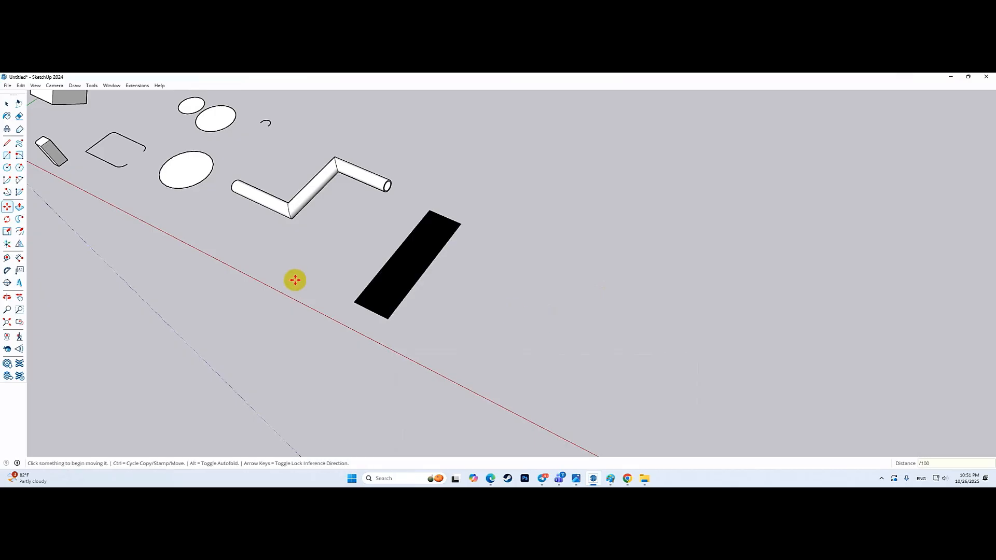